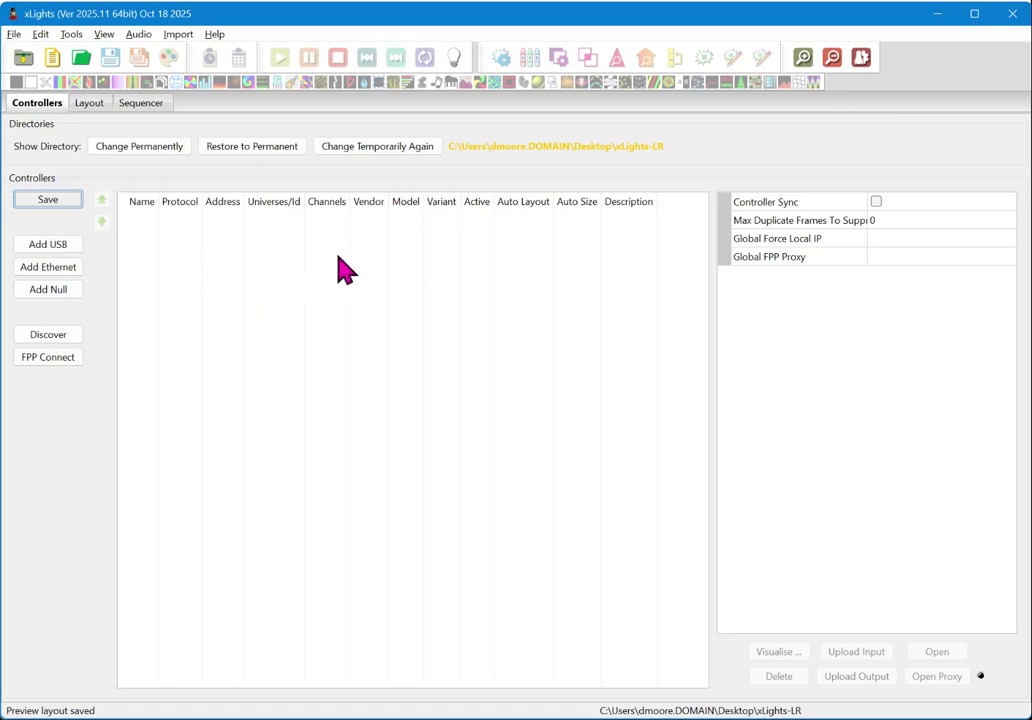
Step: In the Layout tab, check the Matrix's string count and the MegaTree's 16 strings of 200 nodes
left_click(86, 104)
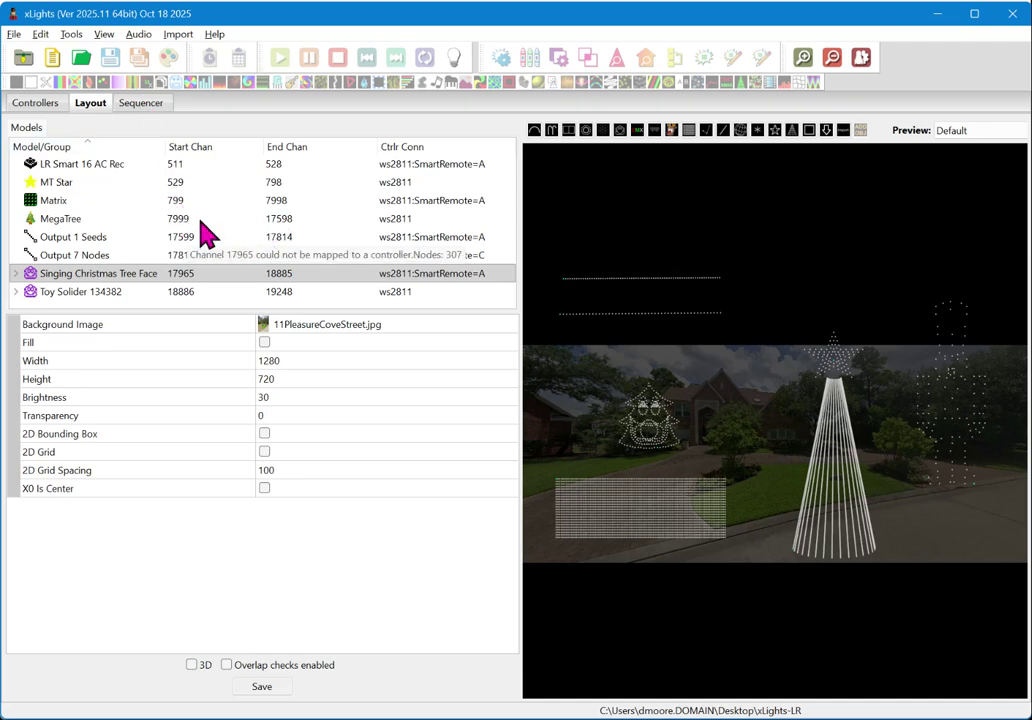
left_click(618, 513)
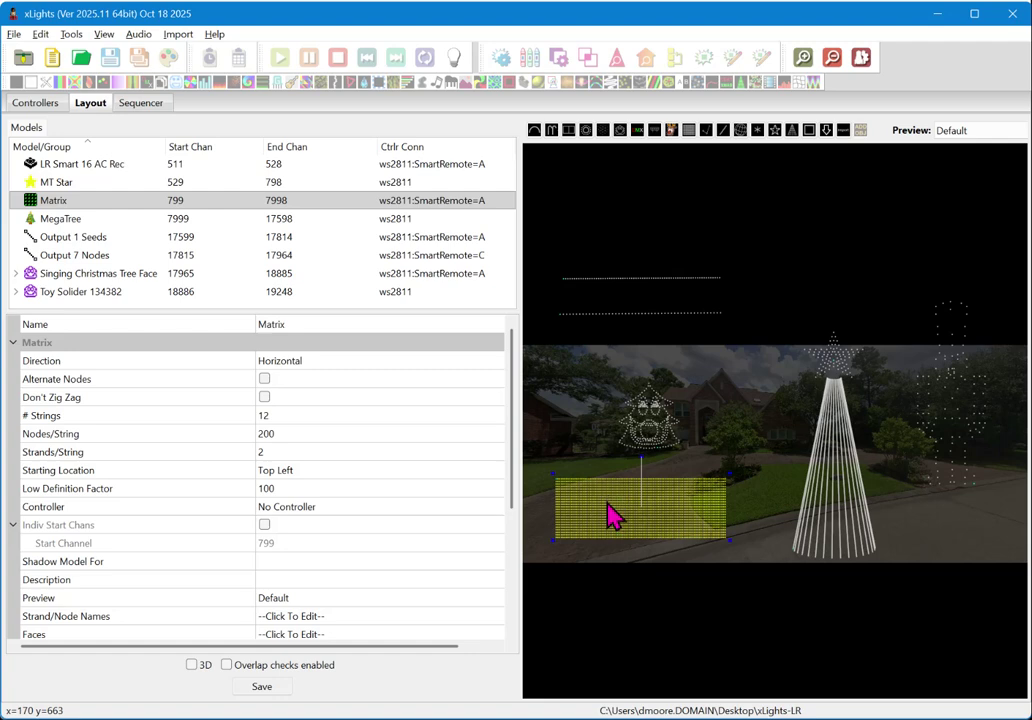
left_click(283, 418)
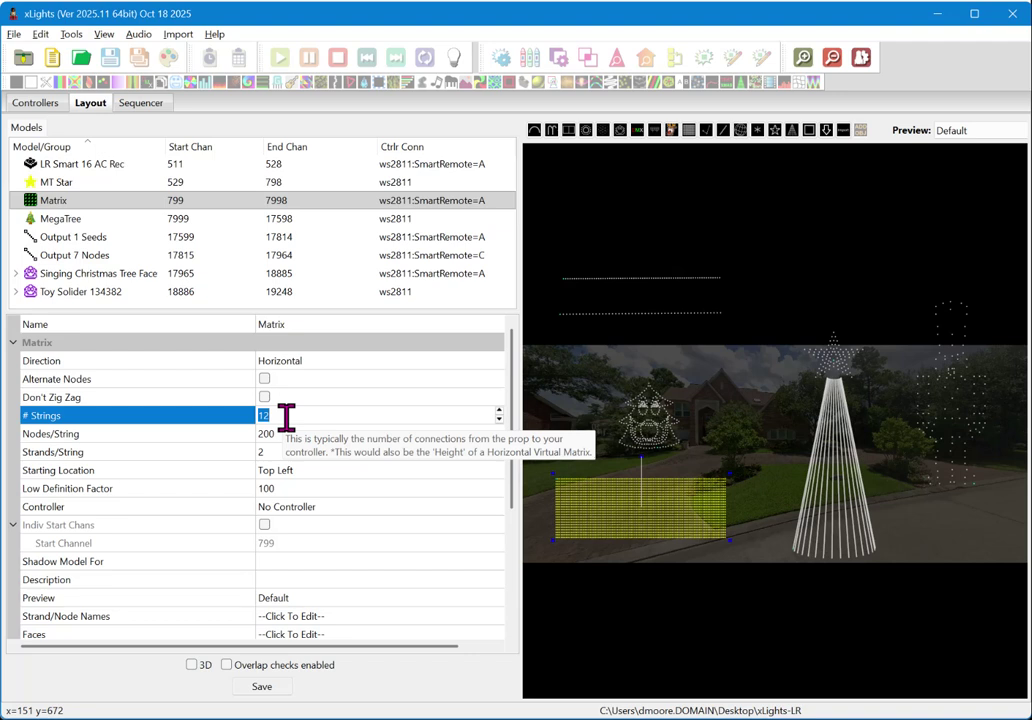
left_click(855, 491)
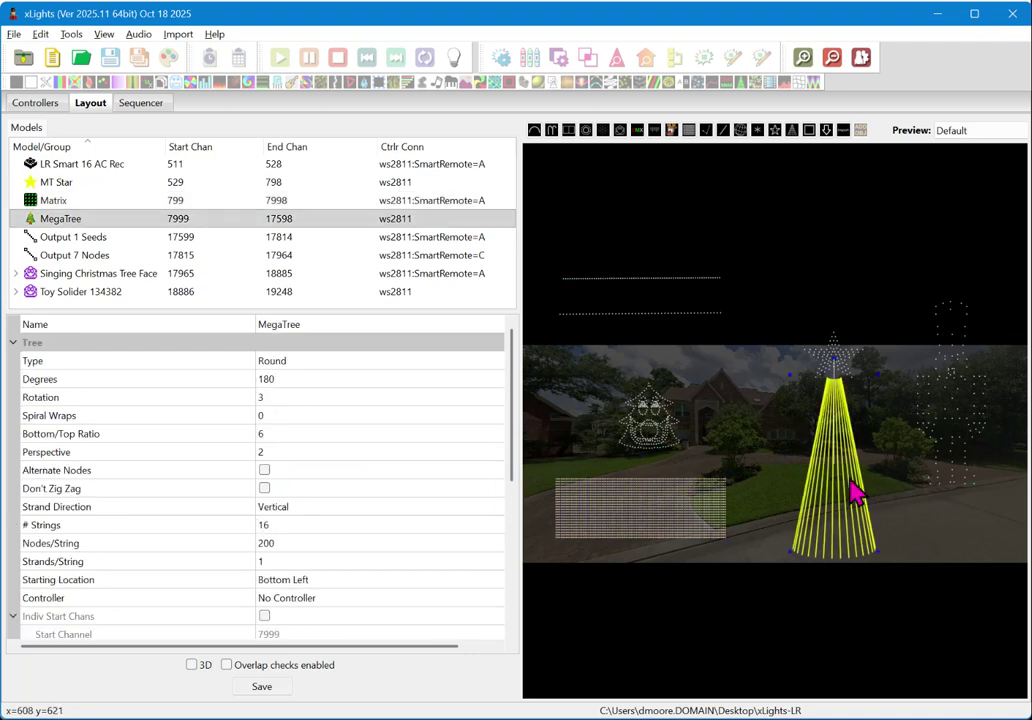
left_click(308, 529)
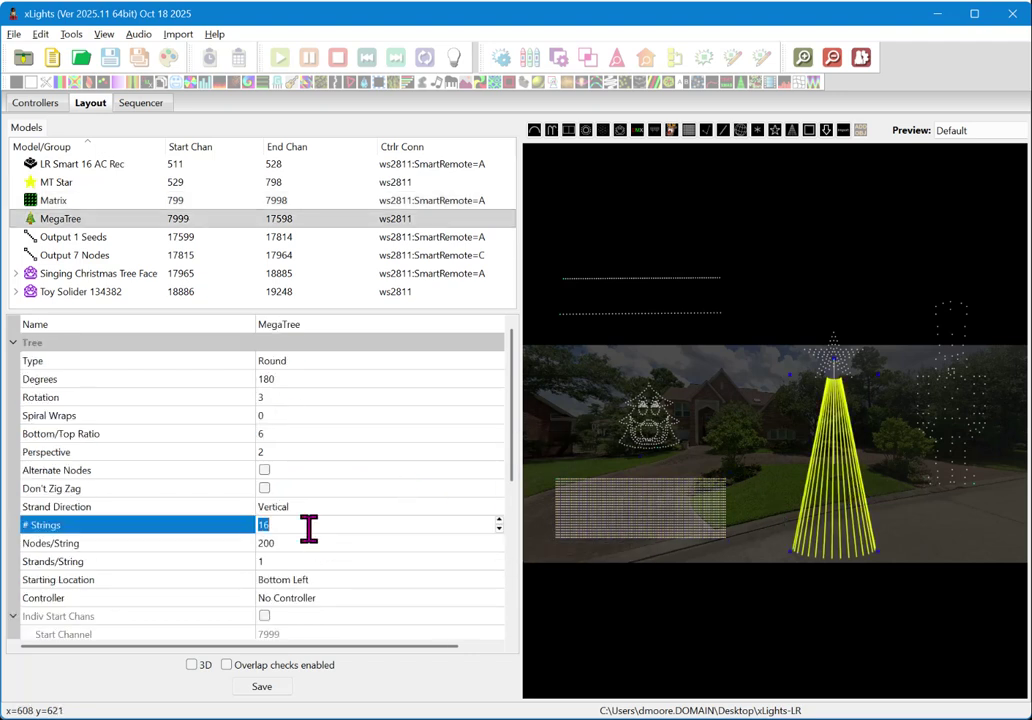
left_click(298, 543)
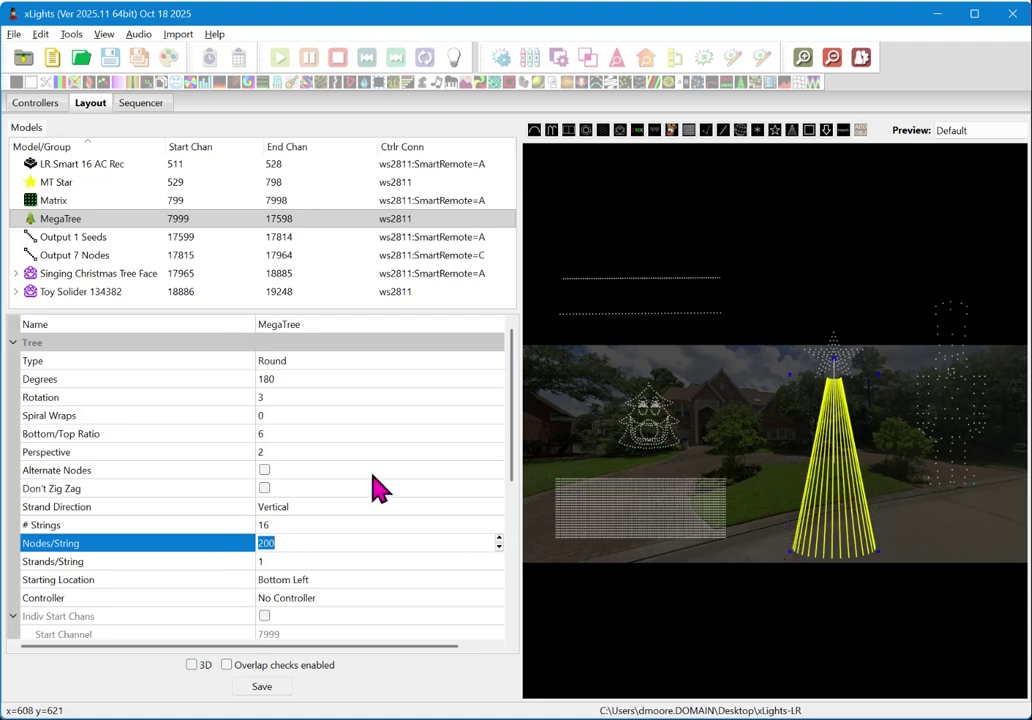
left_click(663, 441)
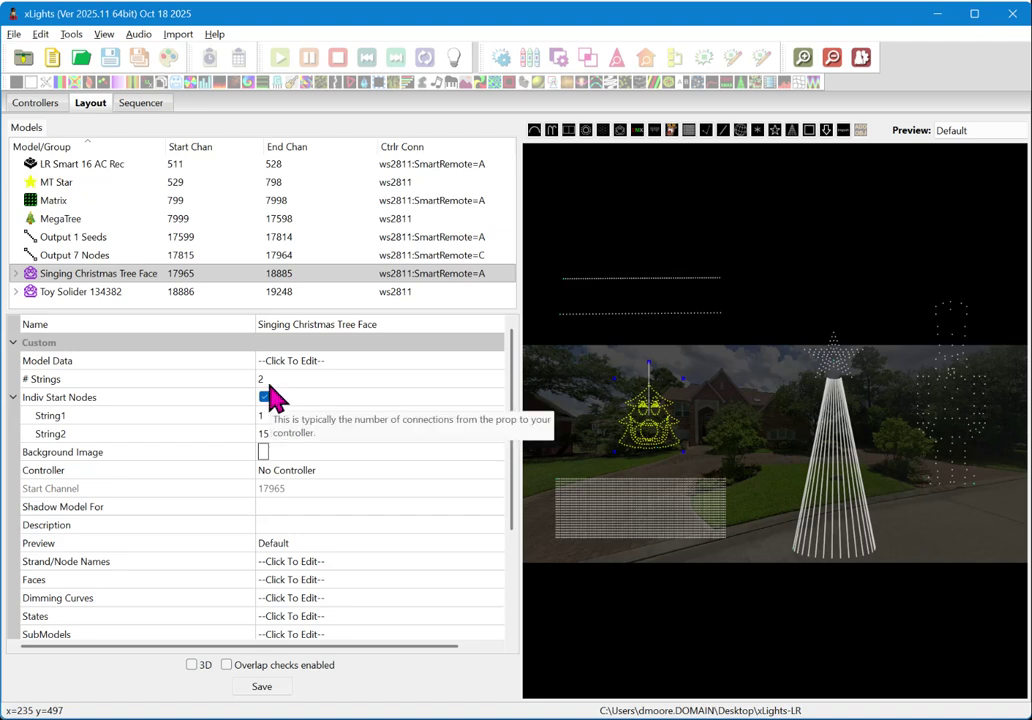
left_click(276, 379)
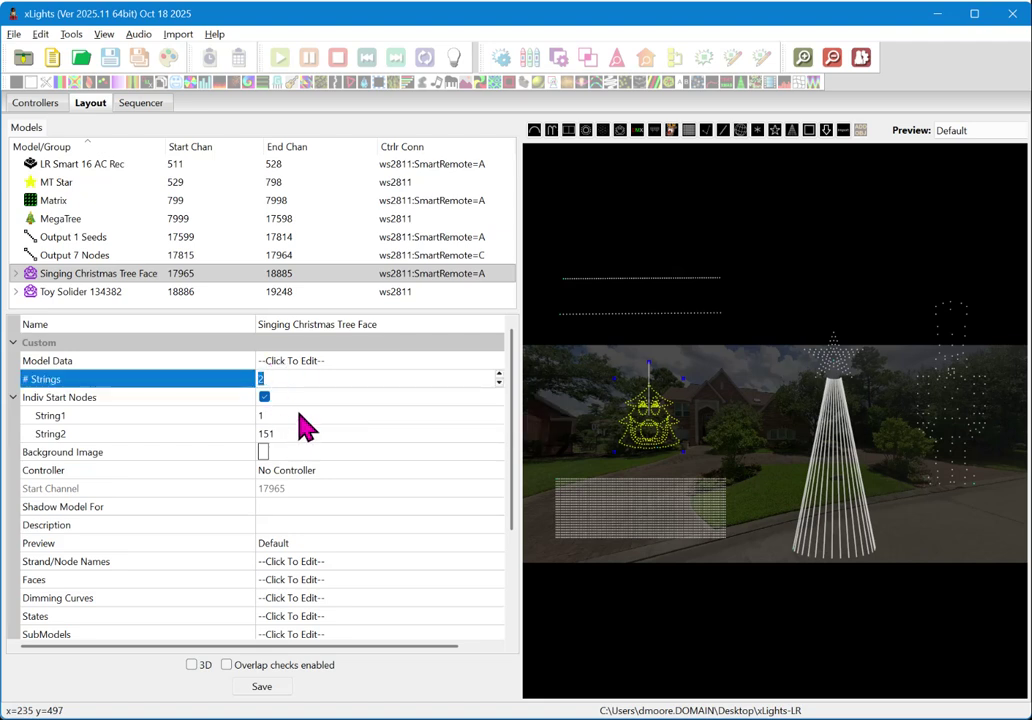
left_click(290, 414)
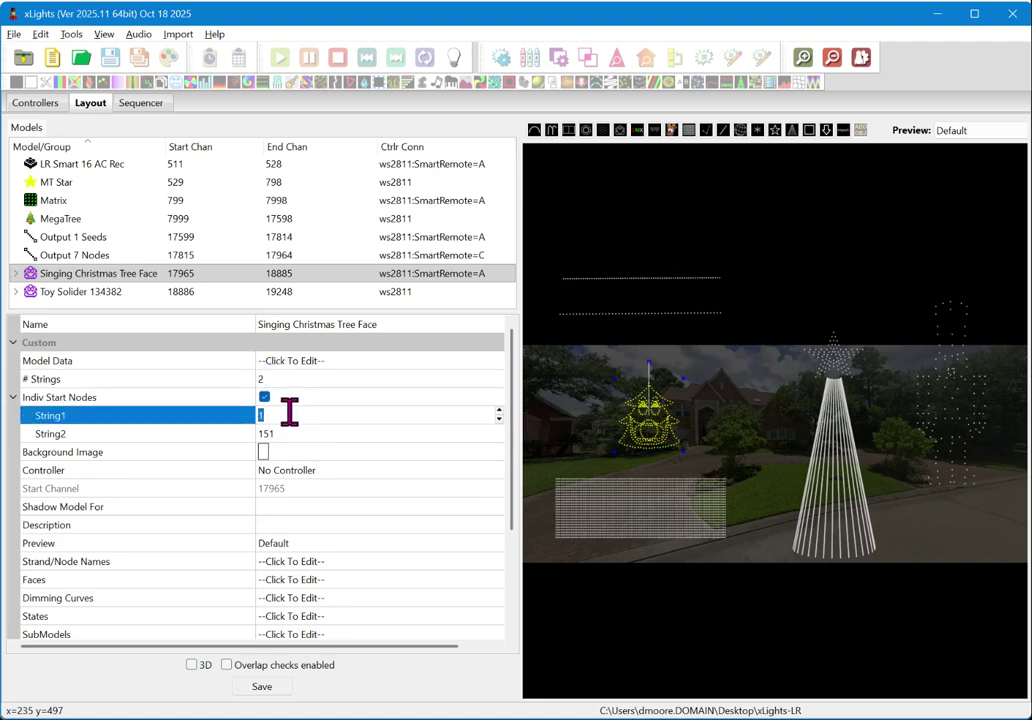
left_click(286, 436)
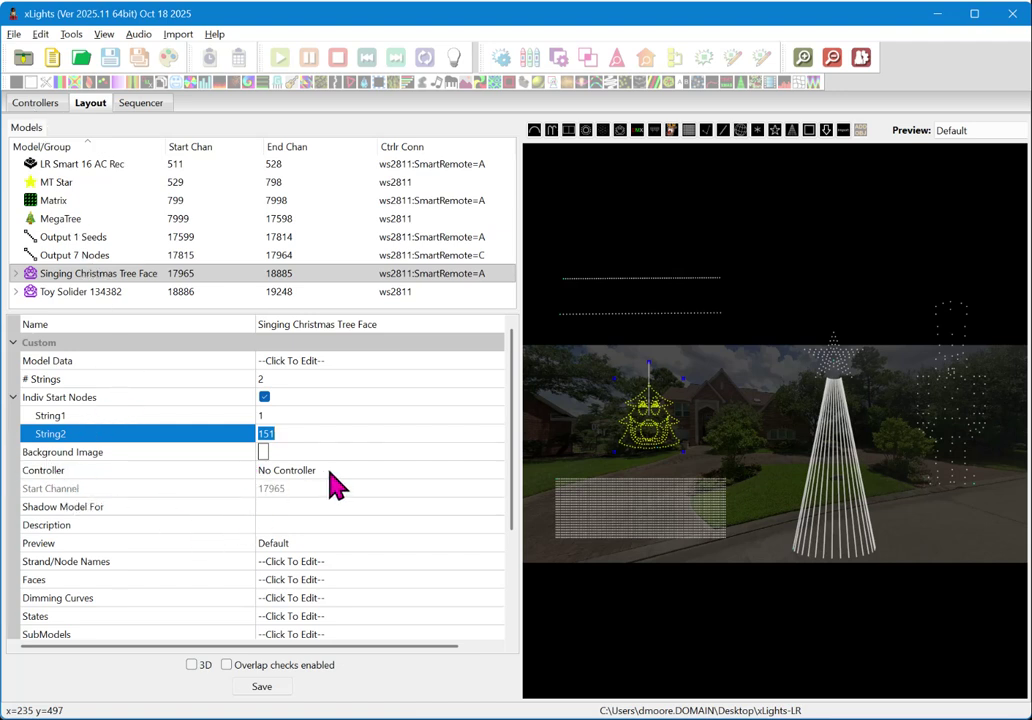
Step: Return to the Controllers tab, whose controller list is still empty
left_click(38, 105)
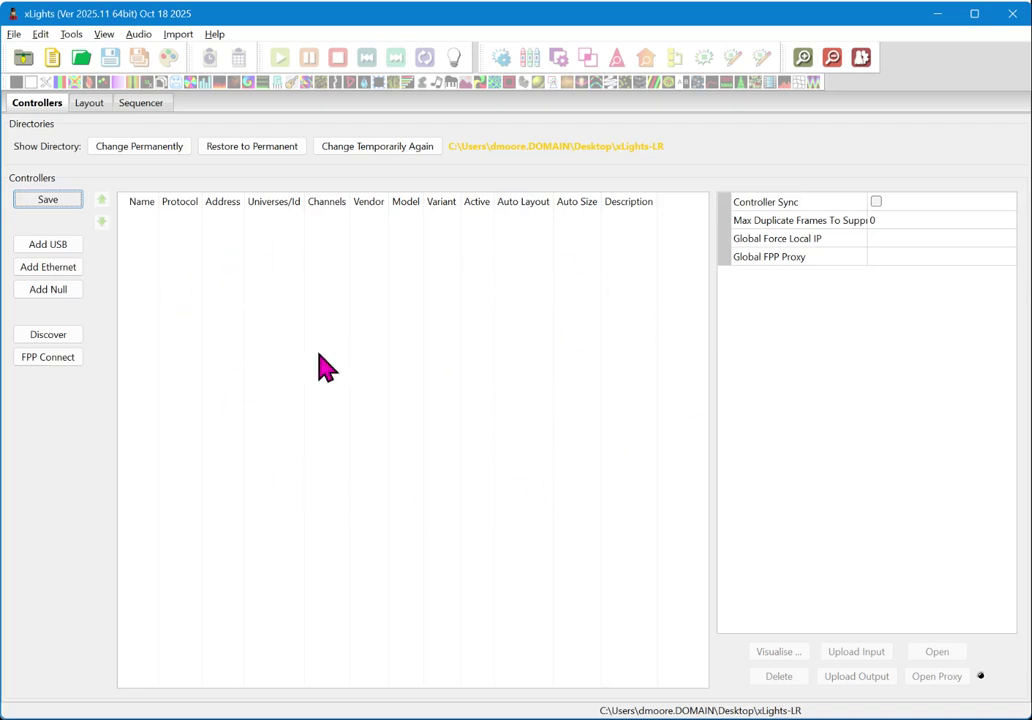
Step: Add a new Ethernet controller named 'Front Left Yard'
left_click(43, 271)
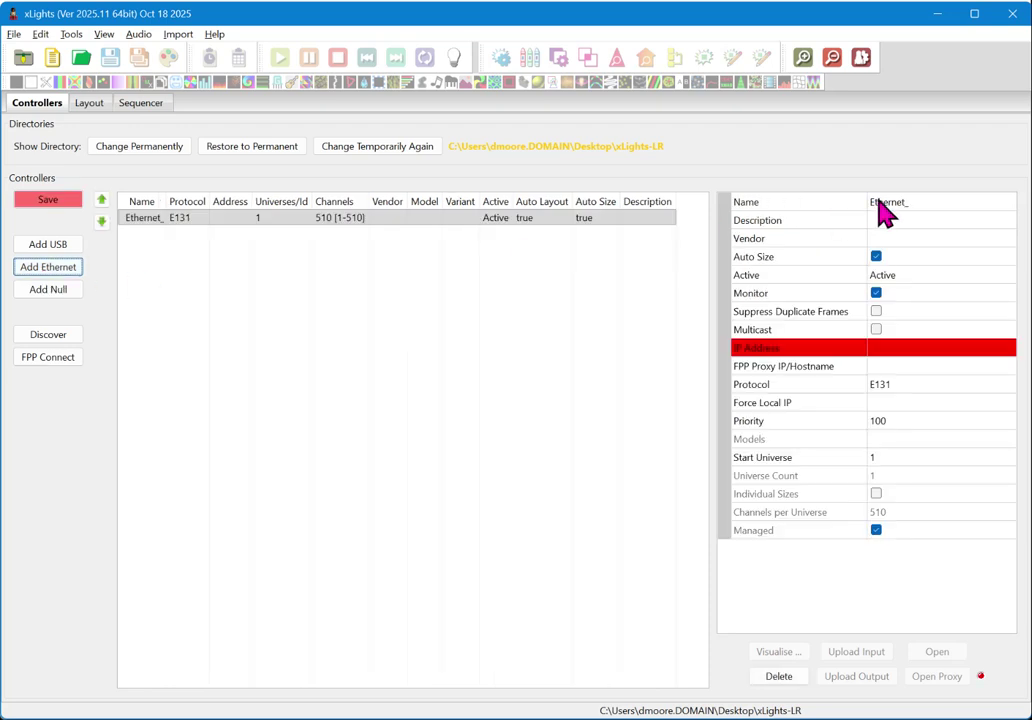
left_click(890, 203)
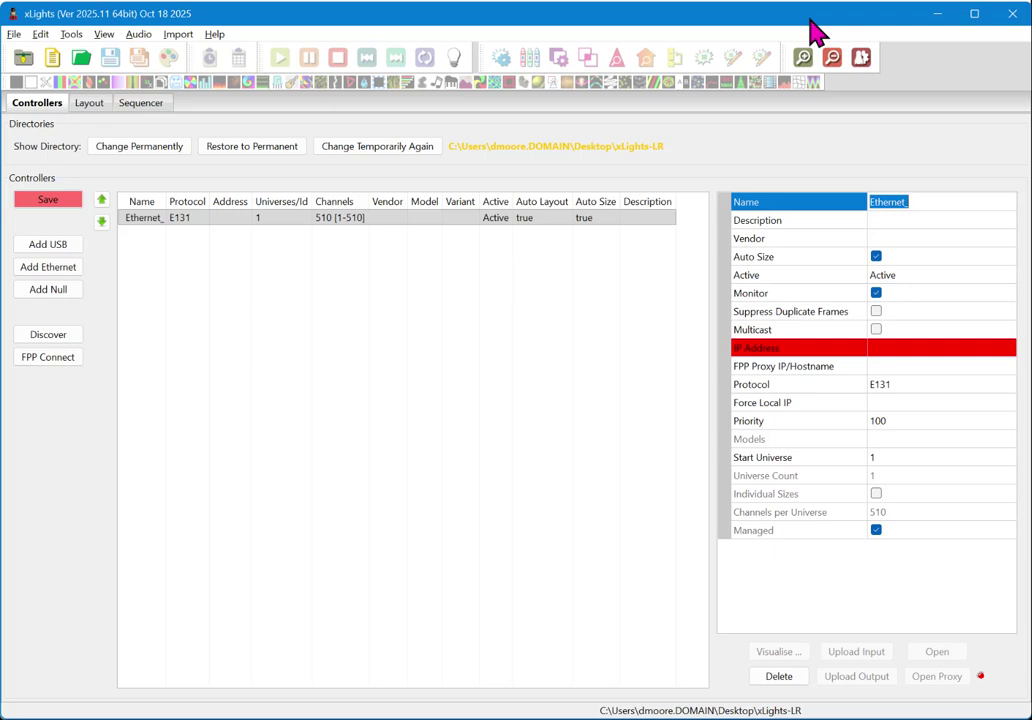
type("Front")
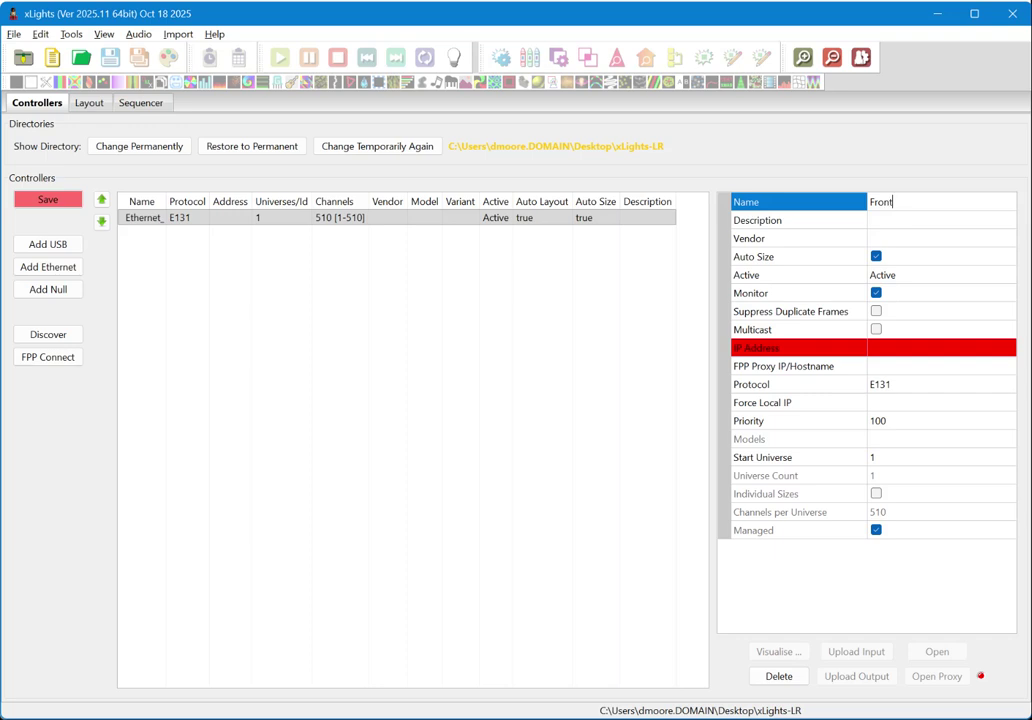
type(" Left Yard")
left_click(902, 222)
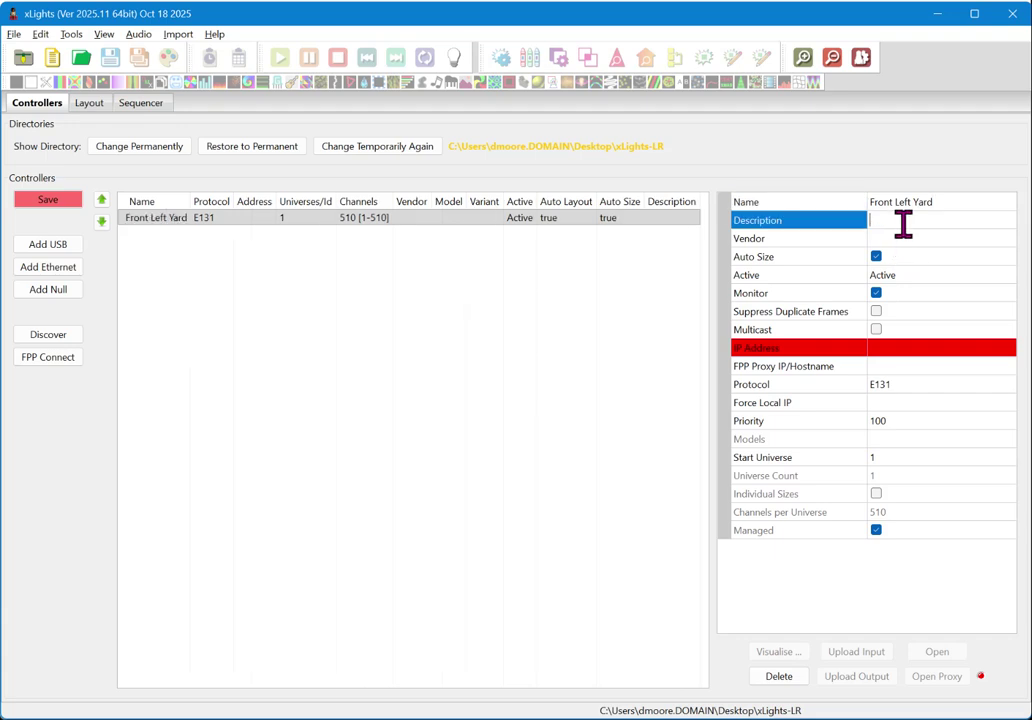
Step: Set the controller's vendor to HinksPix
left_click(908, 240)
left_click(1007, 238)
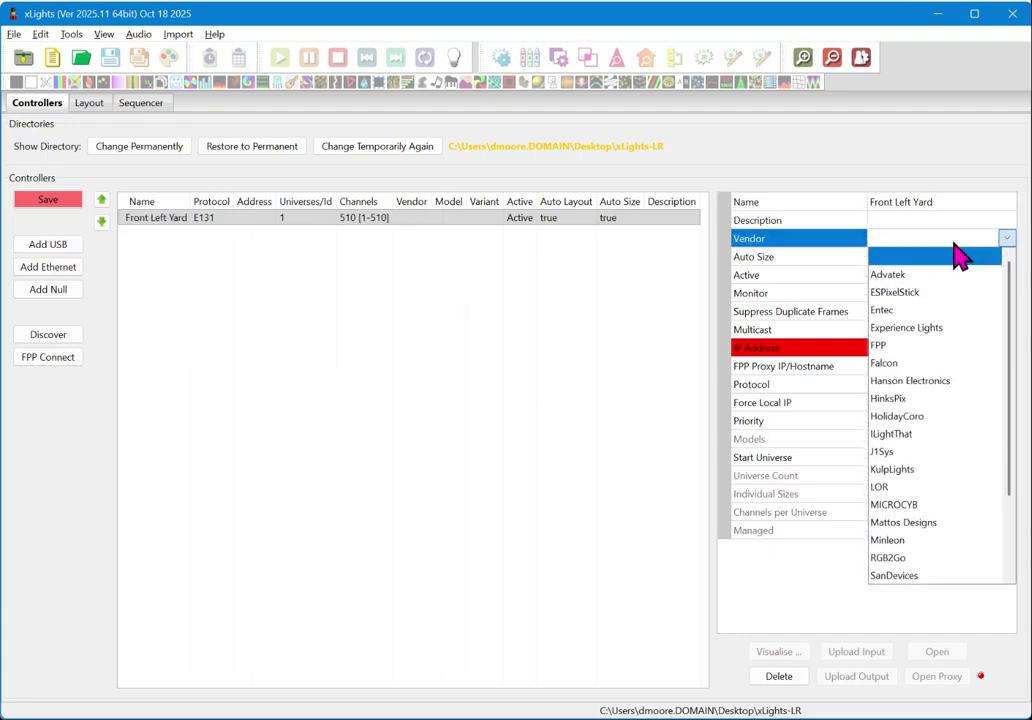
left_click(930, 398)
left_click(921, 258)
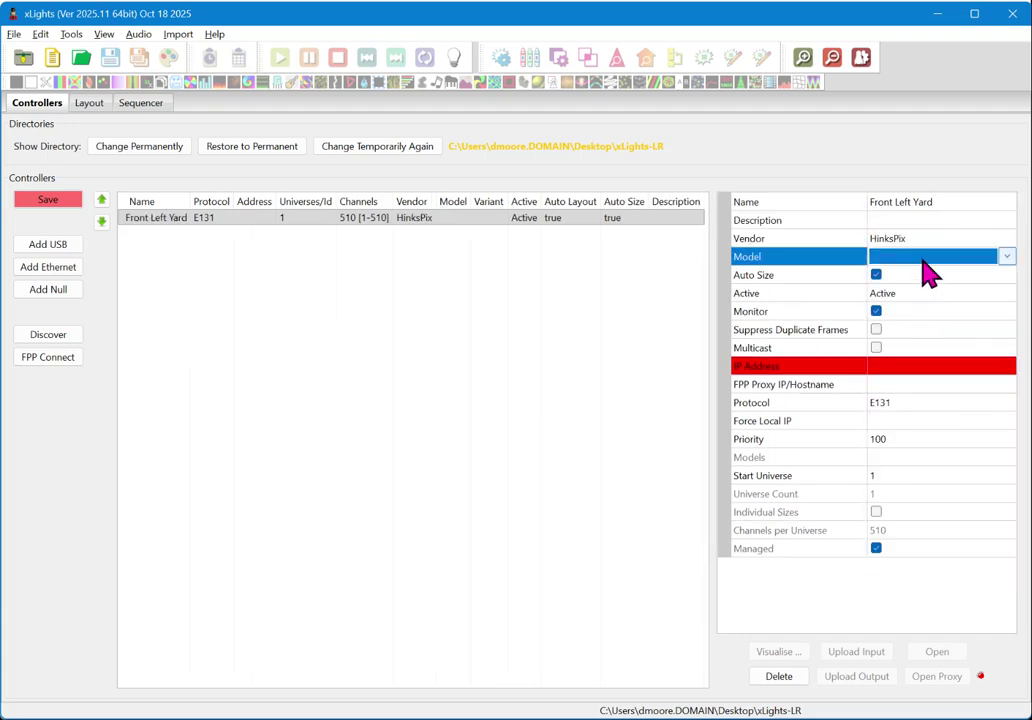
left_click(921, 258)
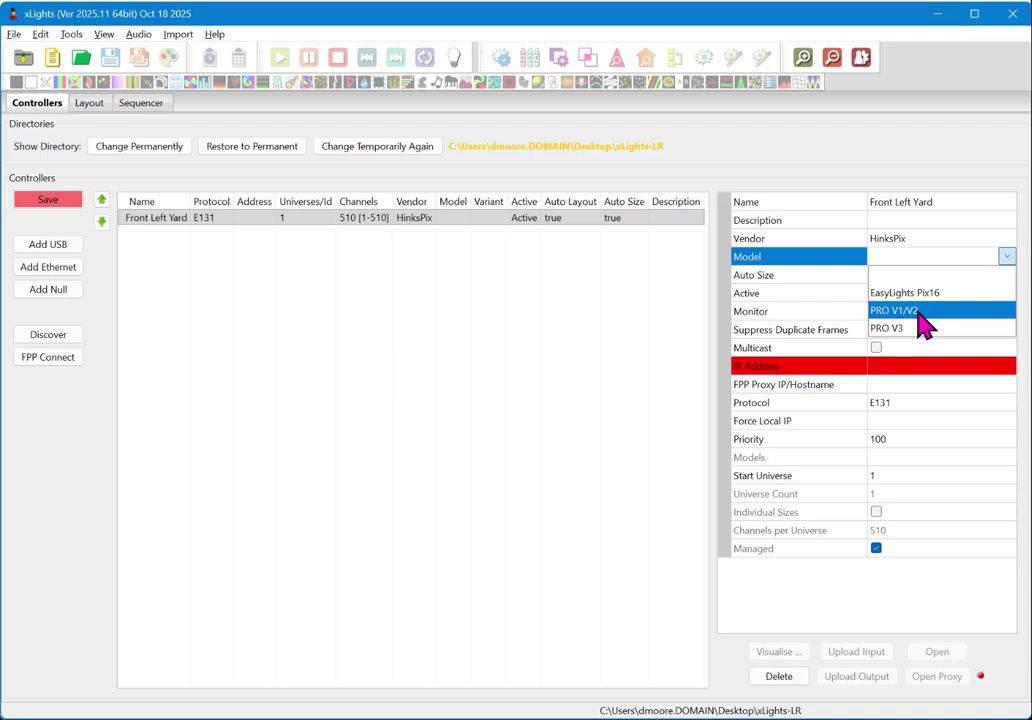
Step: Set the controller model to PRO V1/V2 and its IP address to 10.10.10.10
left_click(922, 322)
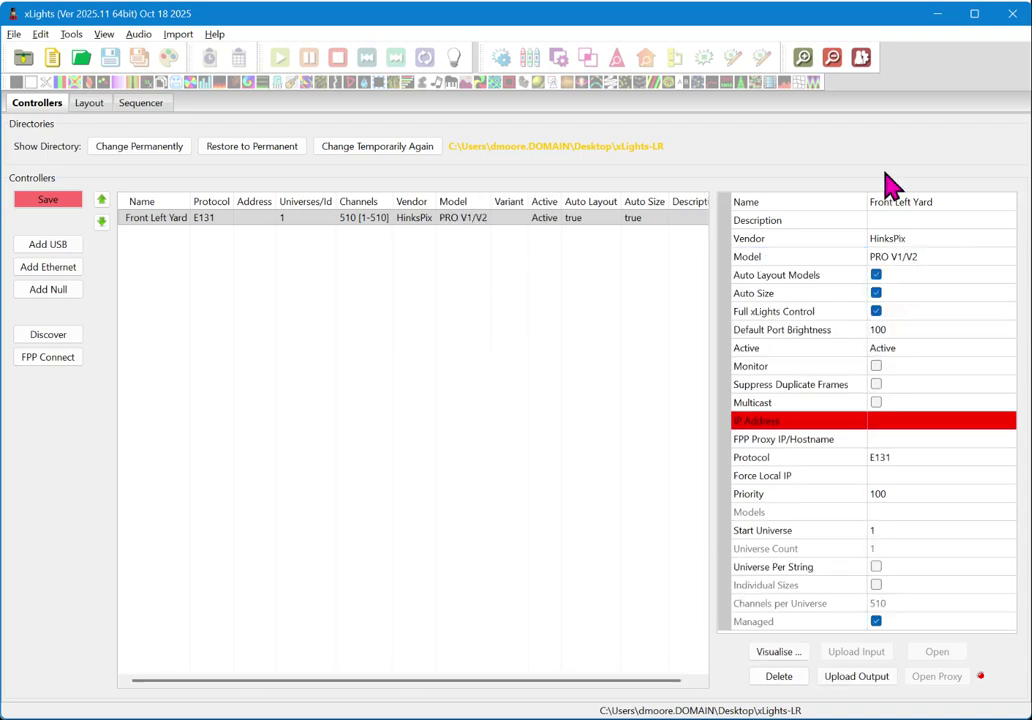
left_click(910, 421)
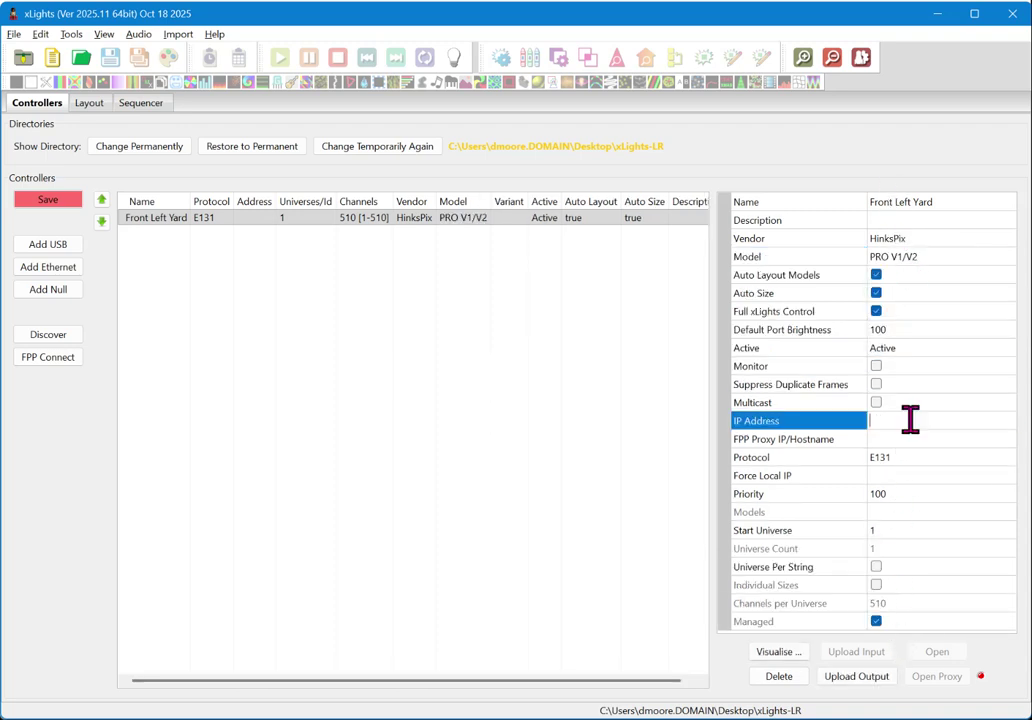
type("10.10.10.10")
left_click(385, 5)
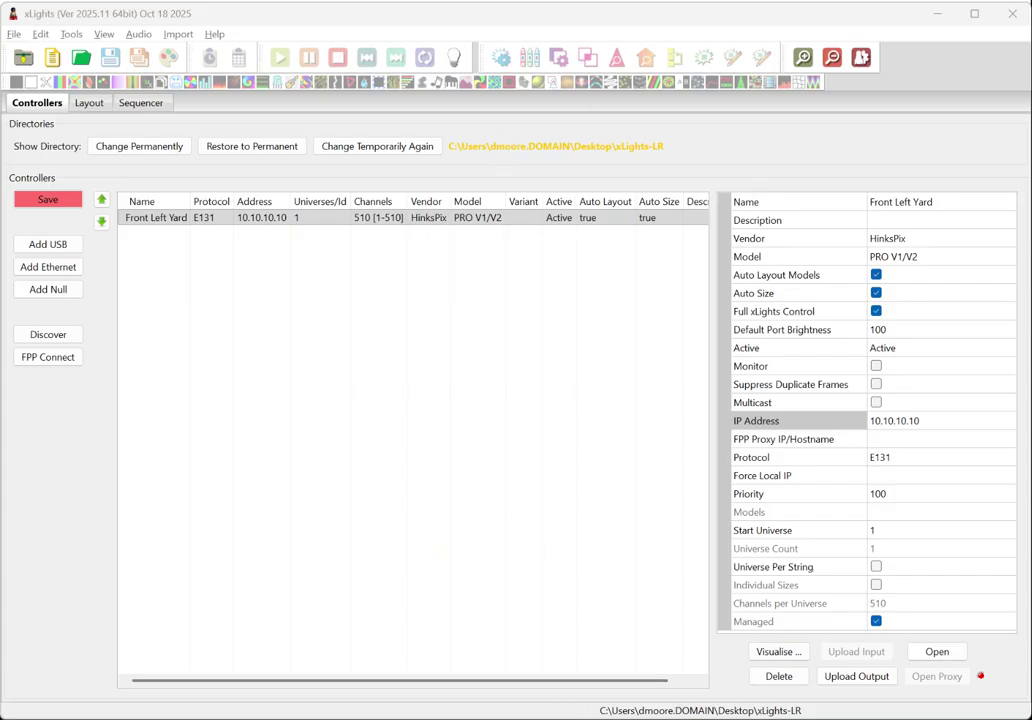
Step: Save the Front Left Yard controller and view its web page at 10.10.10.10
left_click(424, 220)
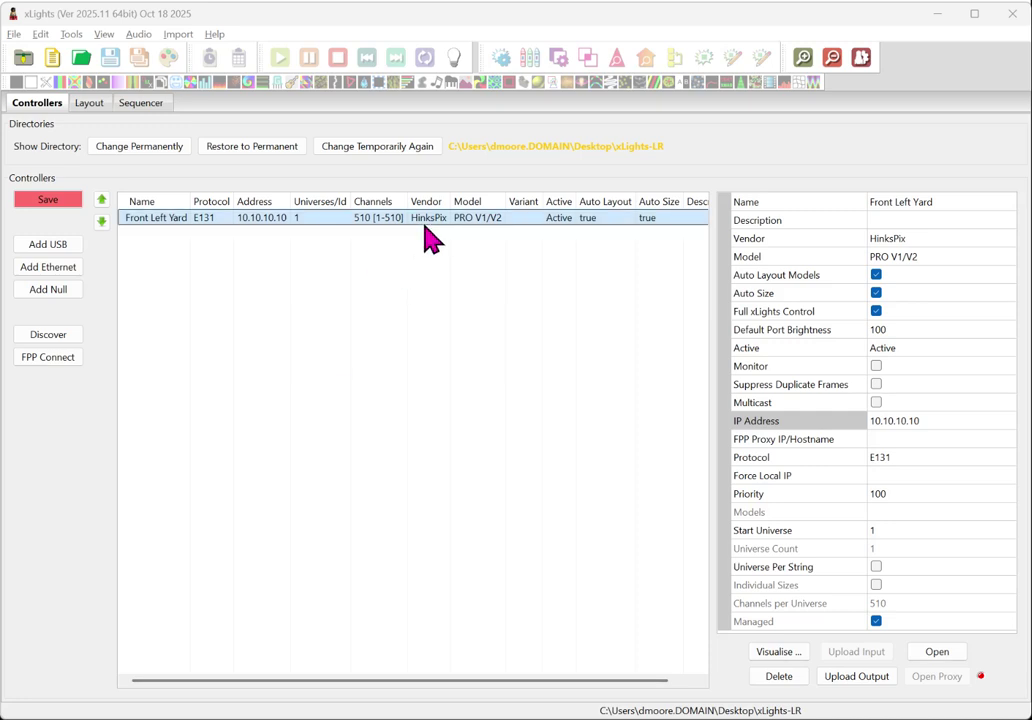
left_click(46, 205)
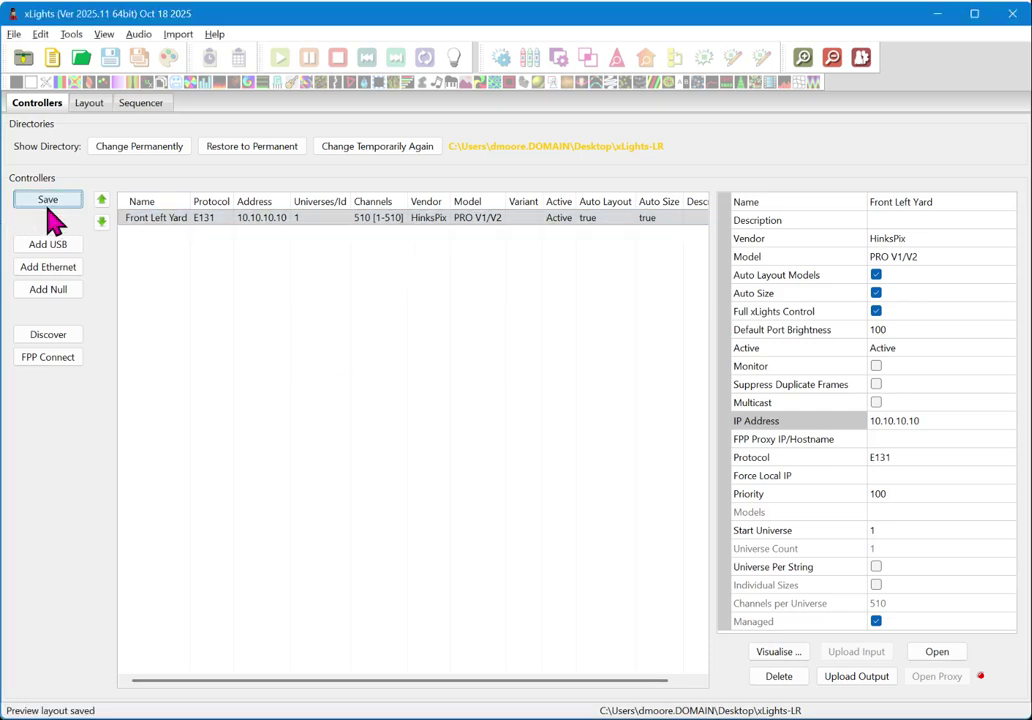
left_click(947, 658)
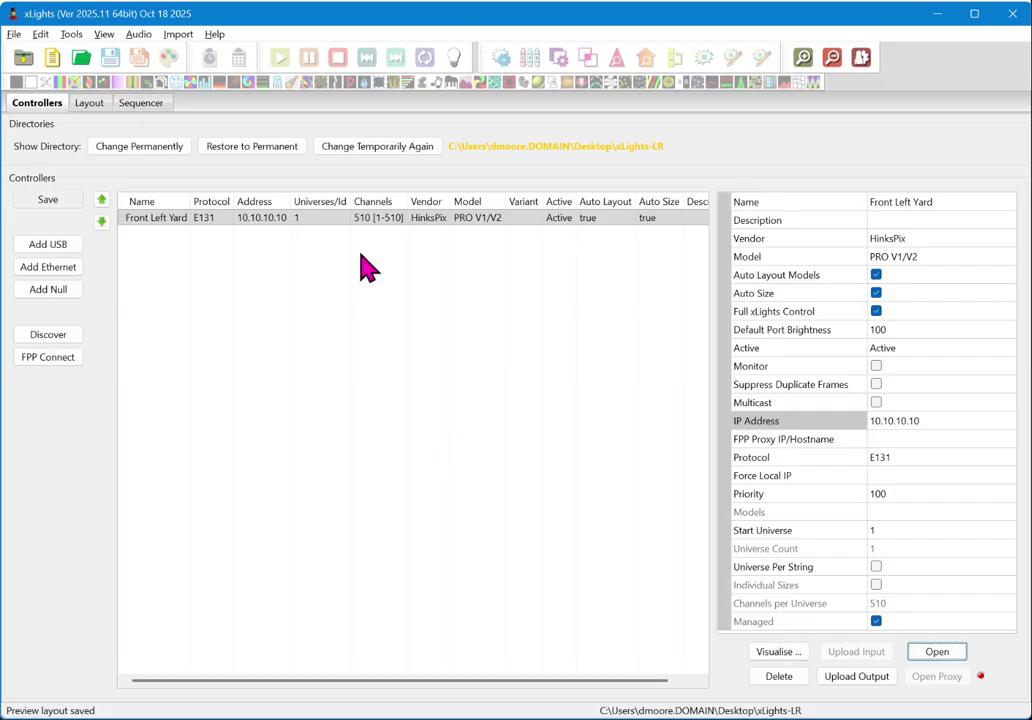
Step: Open the Front Left Yard port wiring view and enlarge its window
left_click(776, 653)
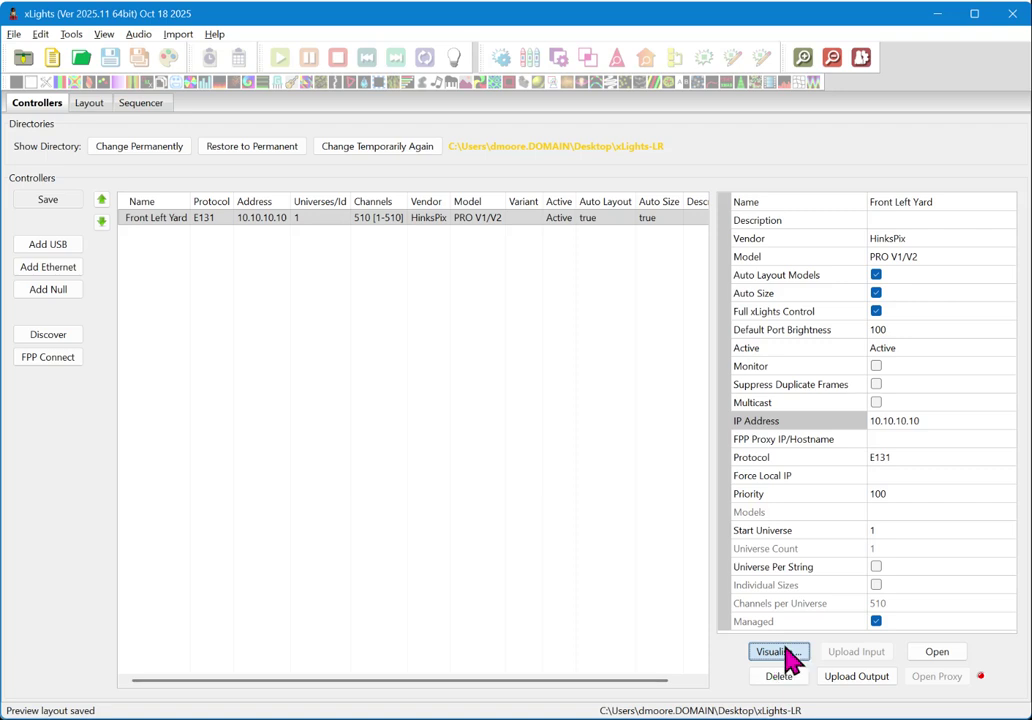
left_click(426, 224)
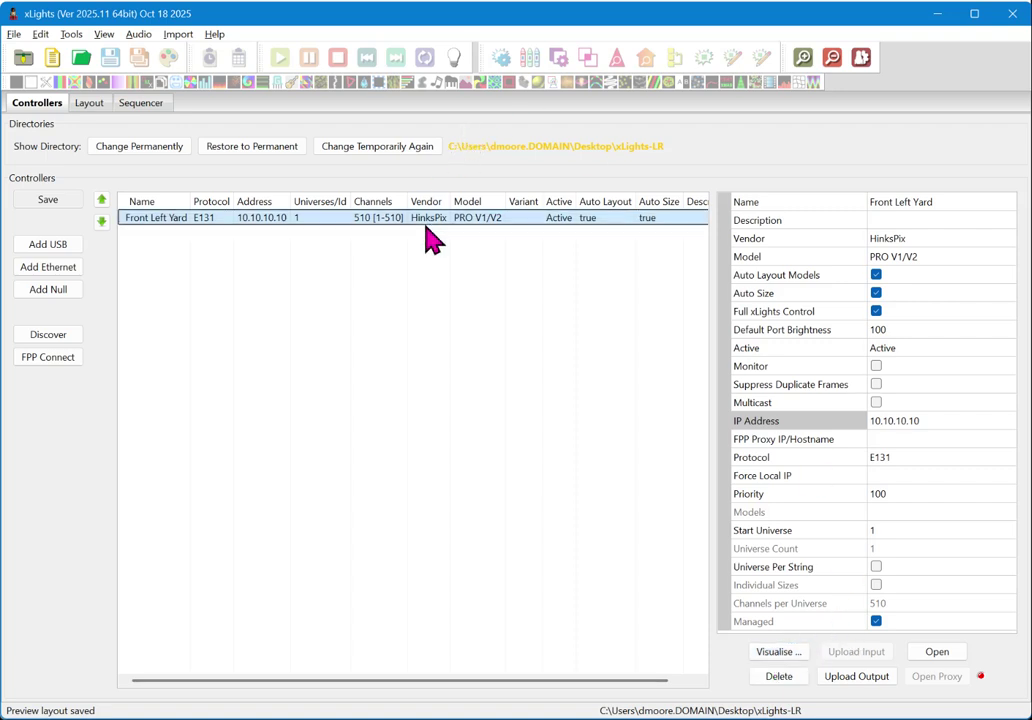
left_click(779, 652)
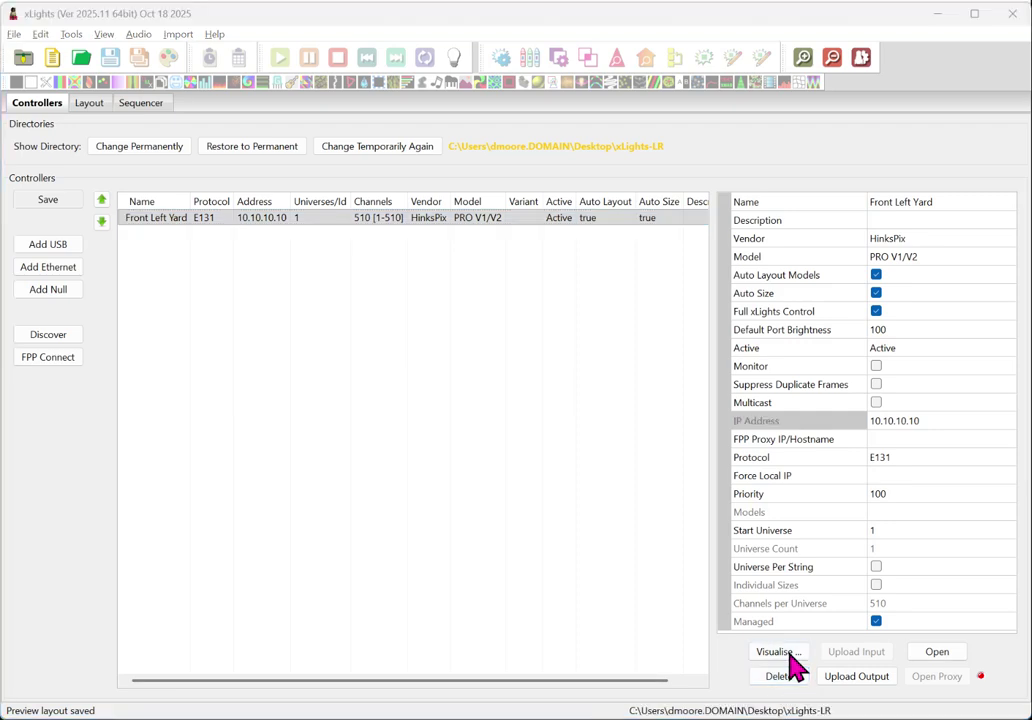
left_click_drag(1020, 8, 356, 16)
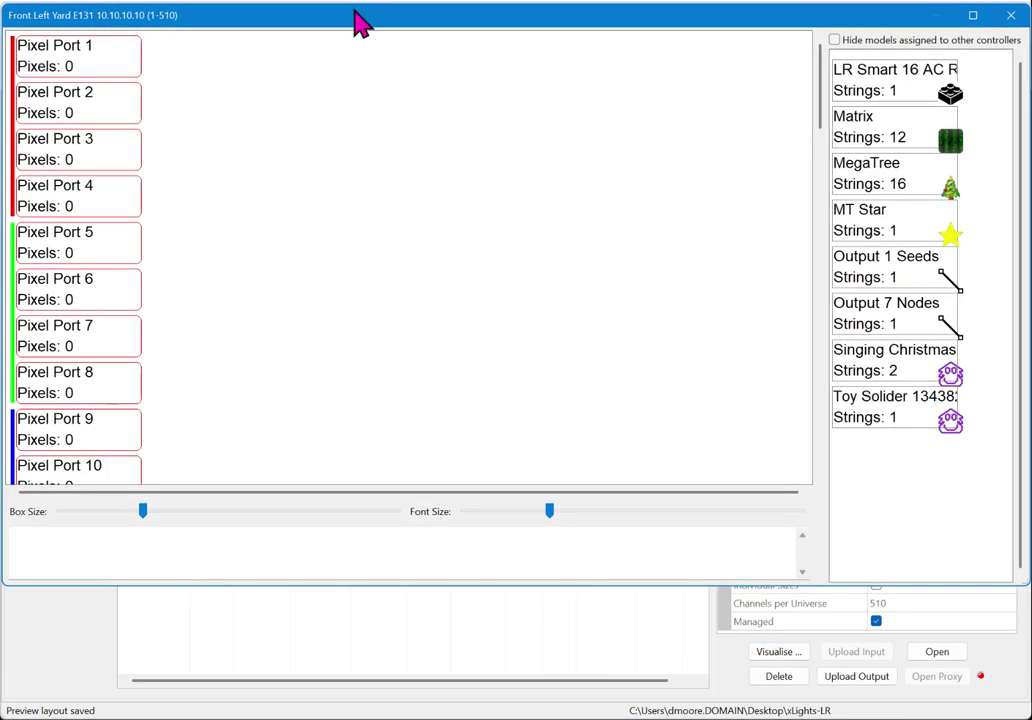
left_click_drag(748, 589, 748, 713)
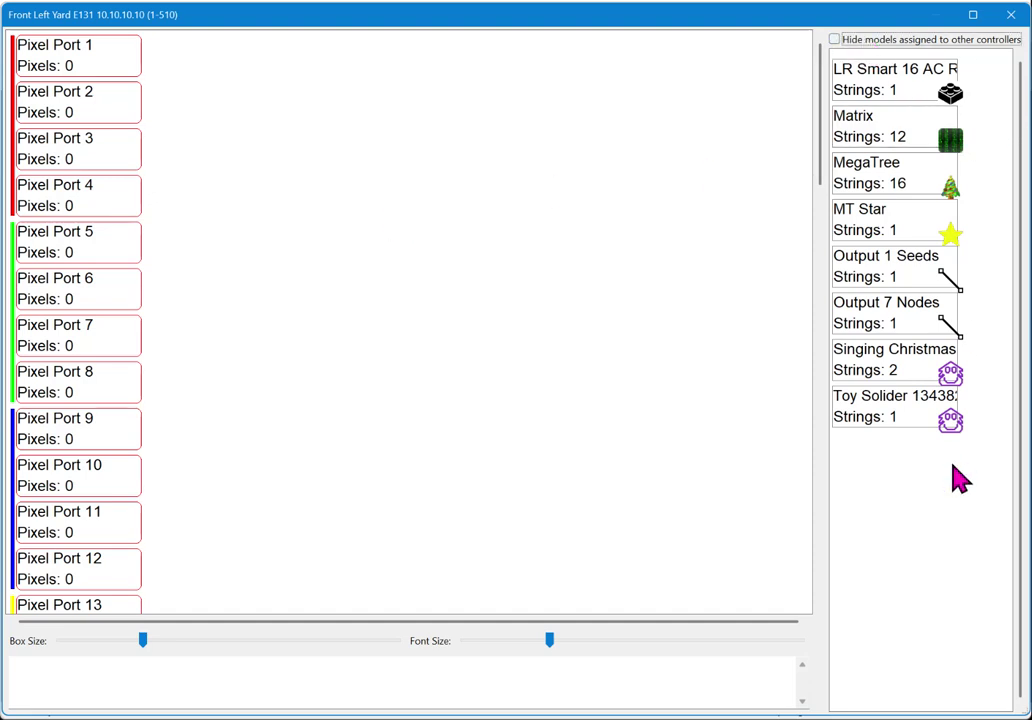
Step: Reduce the port box size and label font size in the wiring view
right_click(278, 151)
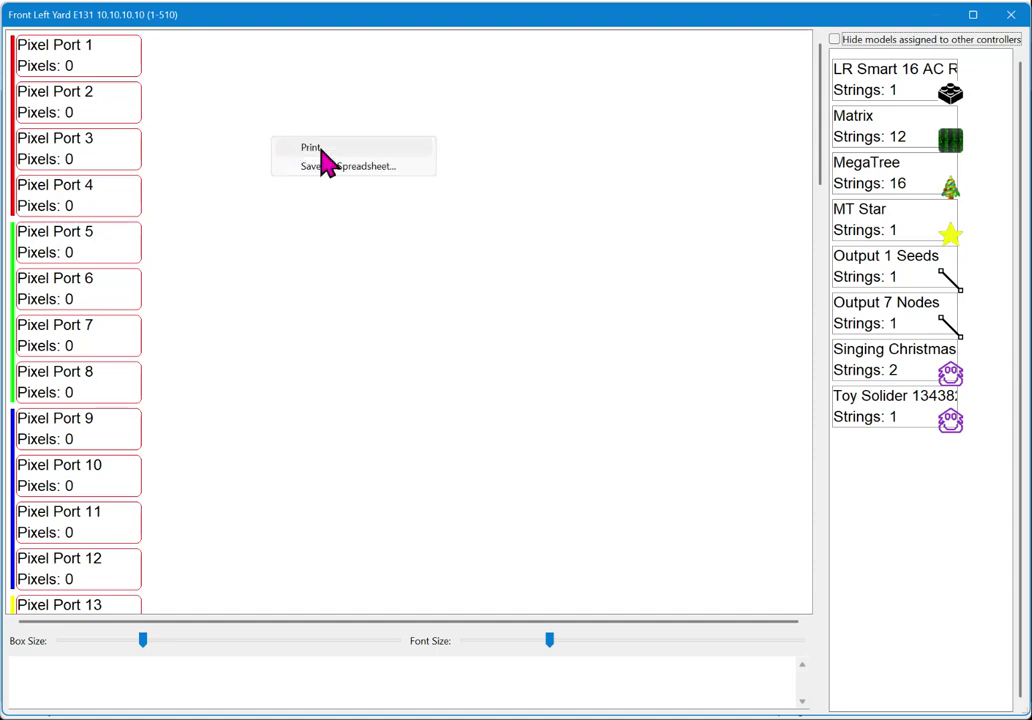
left_click_drag(142, 648, 121, 661)
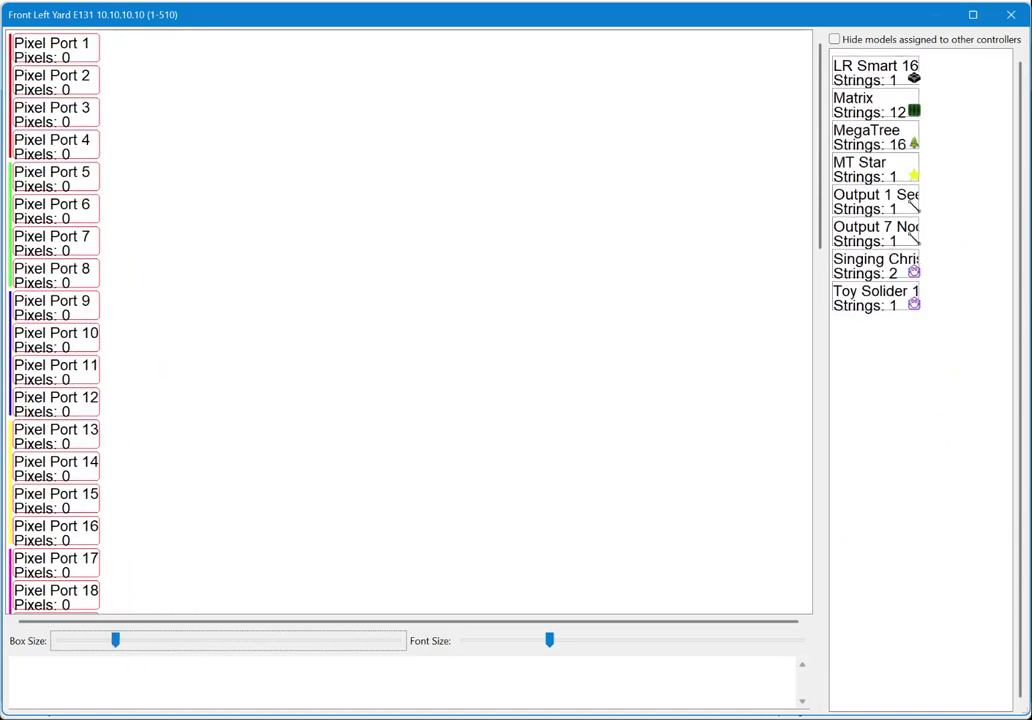
left_click_drag(558, 655, 535, 655)
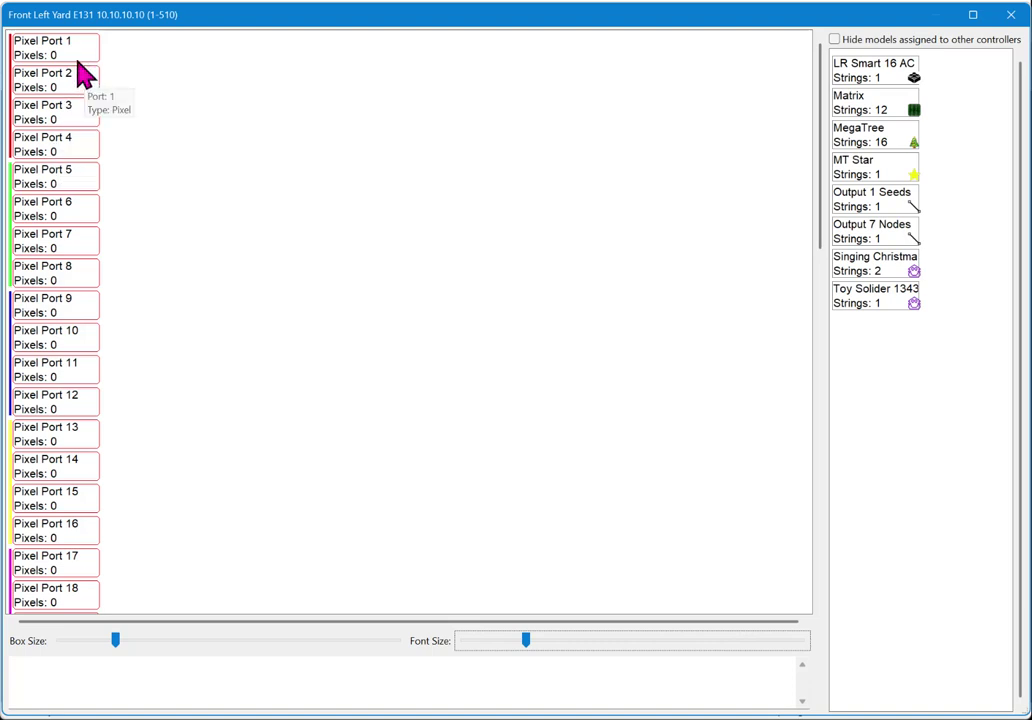
Step: Scroll the port list down to show Pixel Ports 32–48 and Serial Port 1
scroll(75, 90, "down", 10)
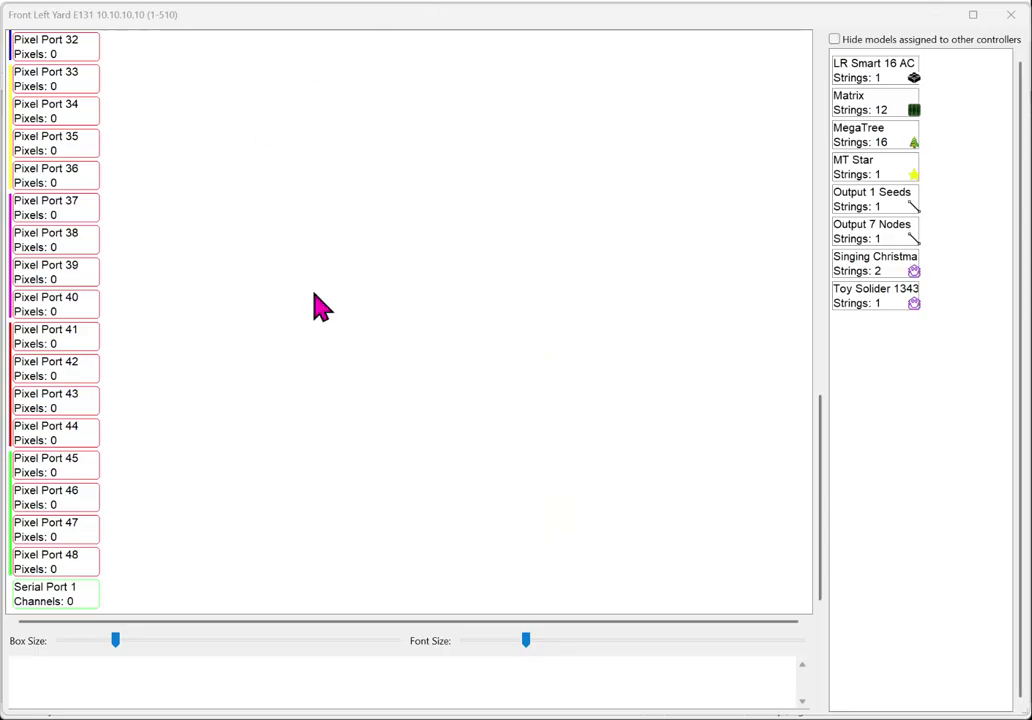
Step: Drop the MegaTree on Pixel Port 33, filling ports 33–48 with 200 pixels each
mouse_move(888, 78)
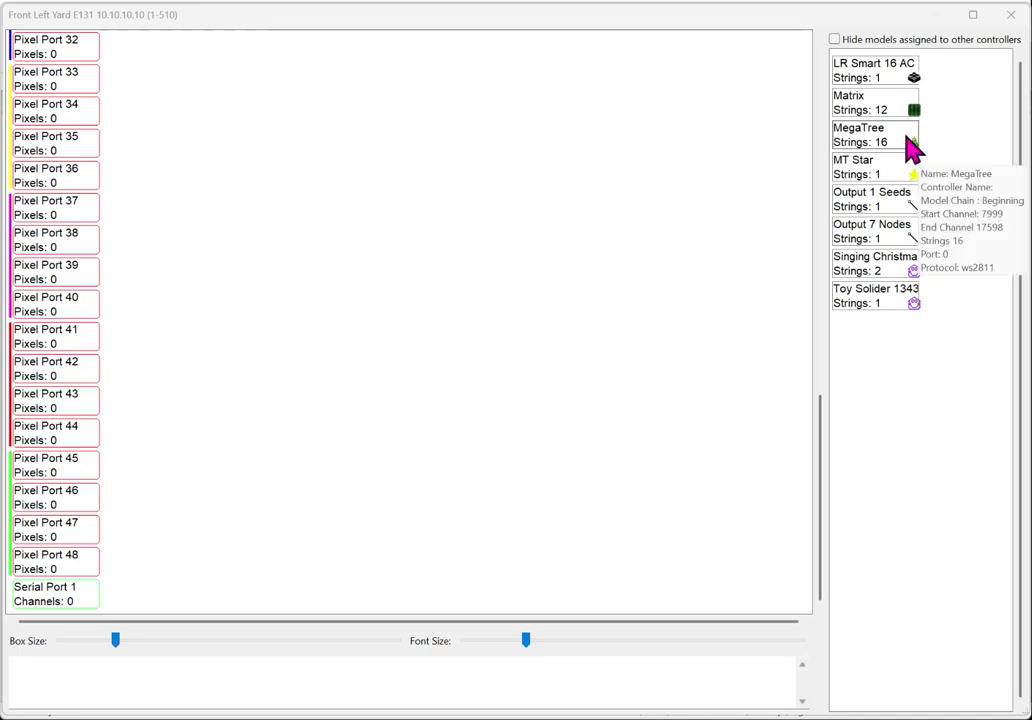
left_click_drag(910, 145, 906, 140)
left_click_drag(830, 136, 63, 66)
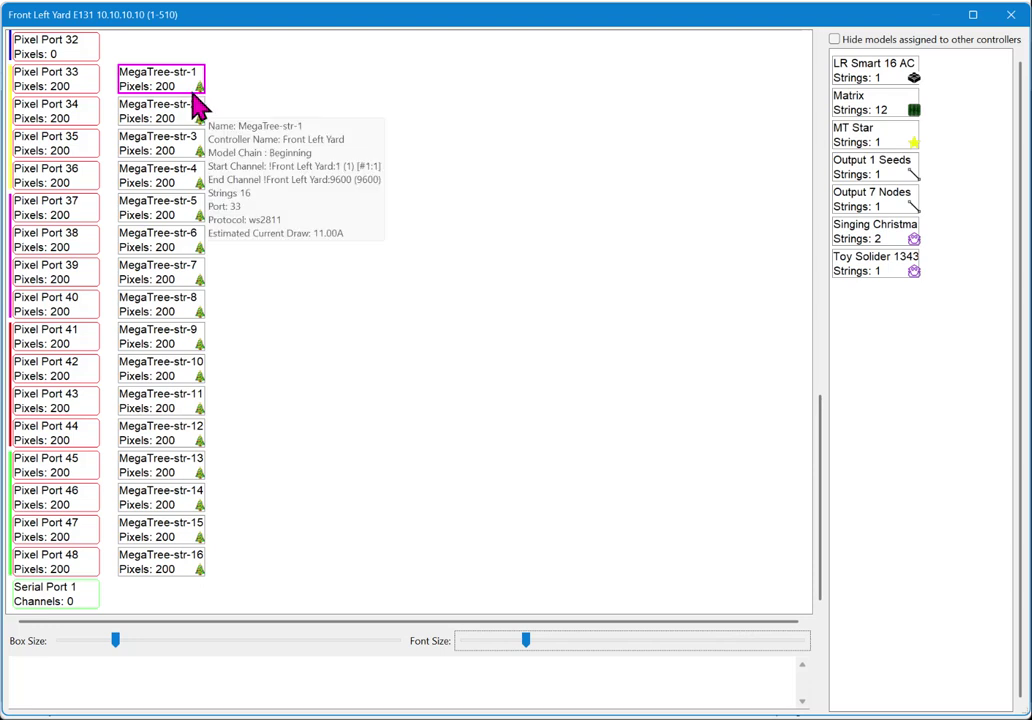
mouse_move(182, 82)
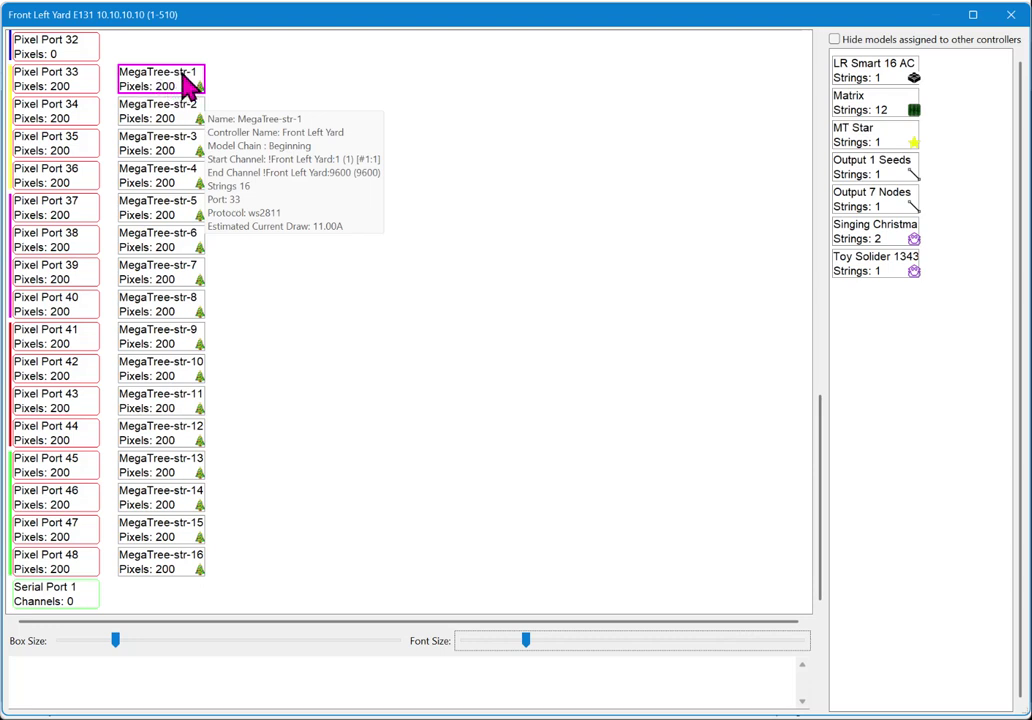
mouse_move(190, 110)
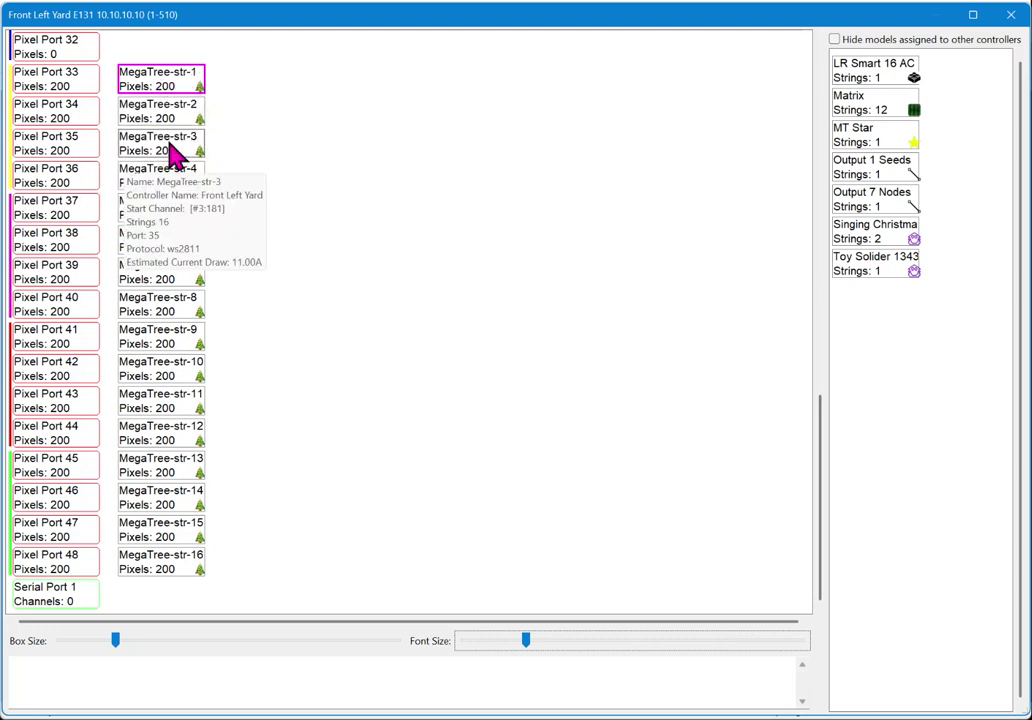
mouse_move(119, 77)
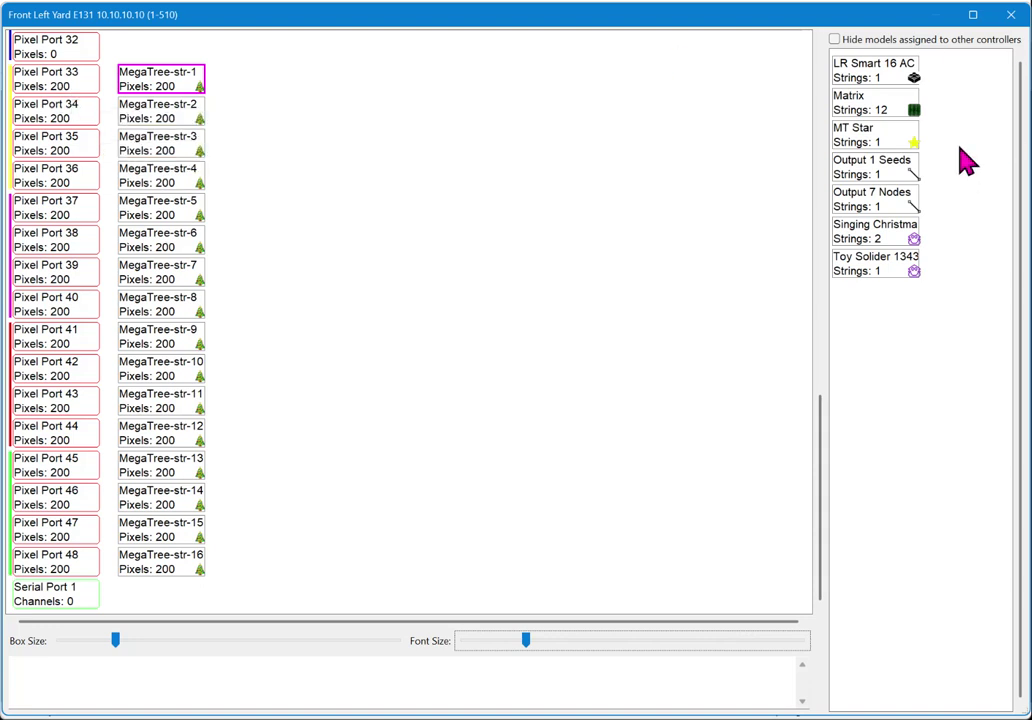
Step: Unassign the MegaTree and put Output 1 Seeds on Pixel Port 33 with Smart Remote None
left_click_drag(203, 83, 55, 207)
left_click_drag(795, 222, 940, 249)
left_click_drag(835, 200, 530, 178)
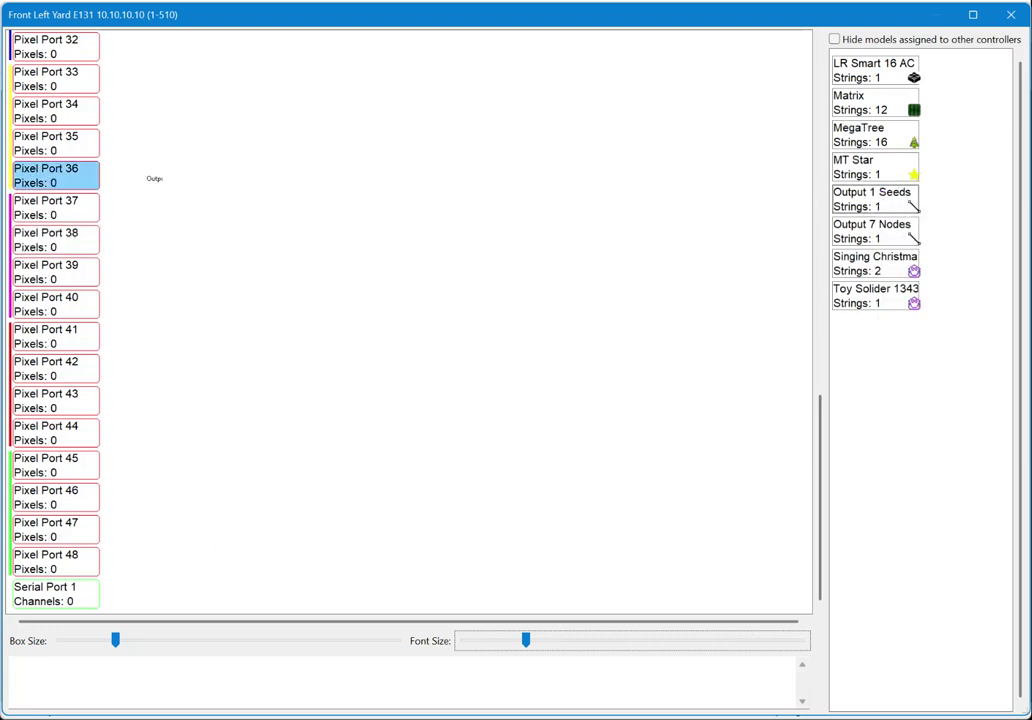
left_click_drag(131, 173, 85, 80)
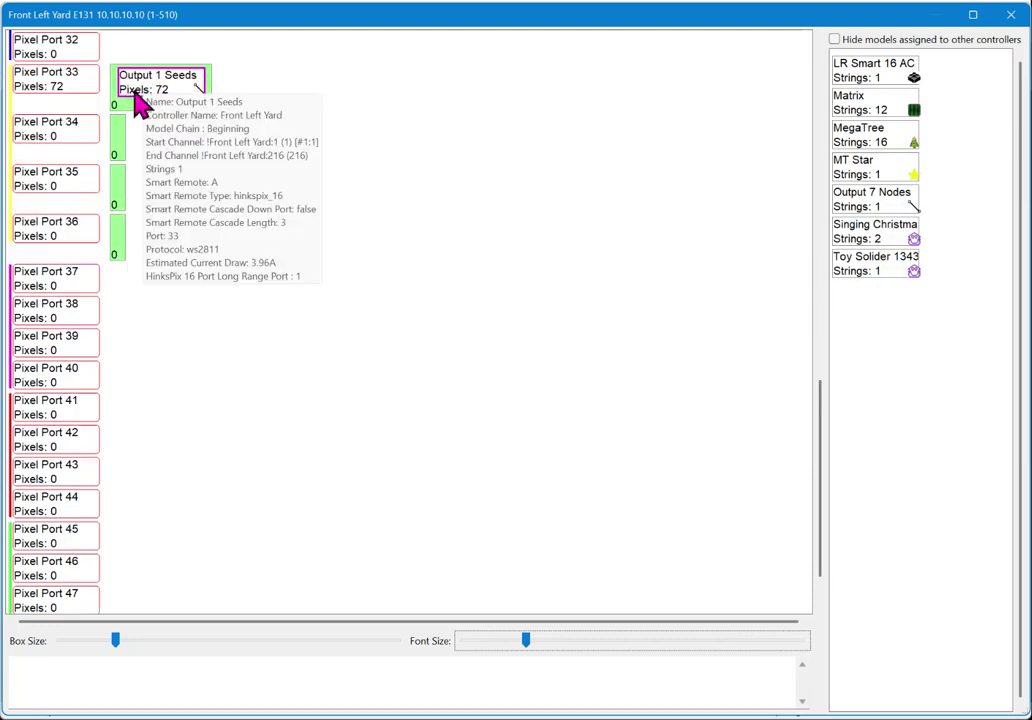
right_click(134, 91)
mouse_move(228, 164)
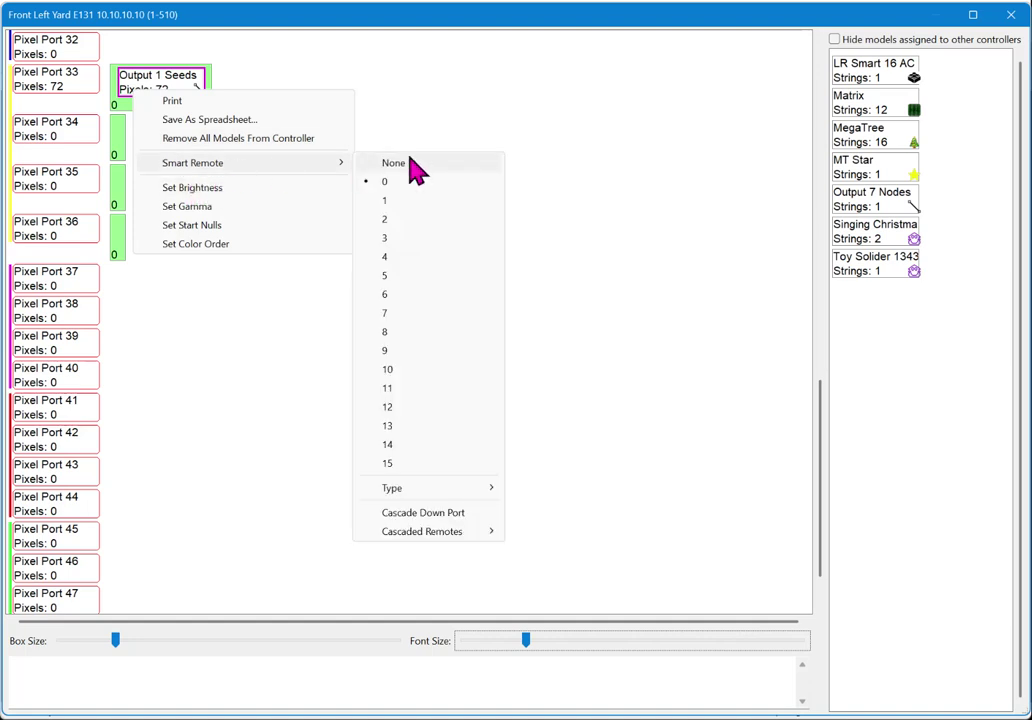
left_click(415, 166)
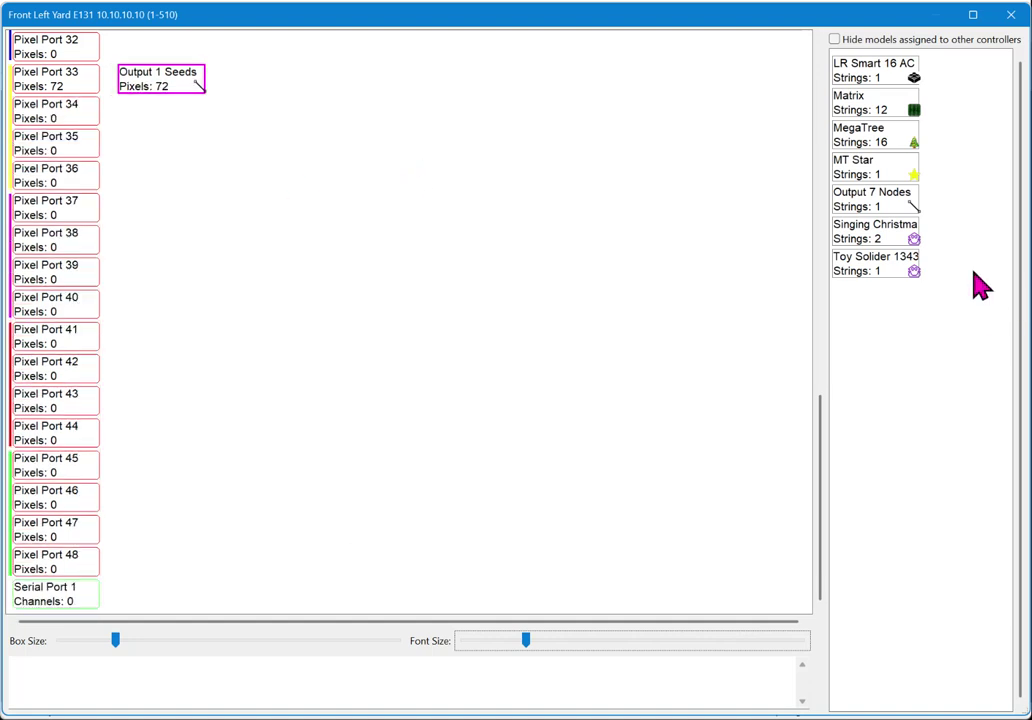
Step: Chain Output 7 Nodes after Output 1 Seeds, then remove both from port 33
left_click_drag(840, 205, 190, 100)
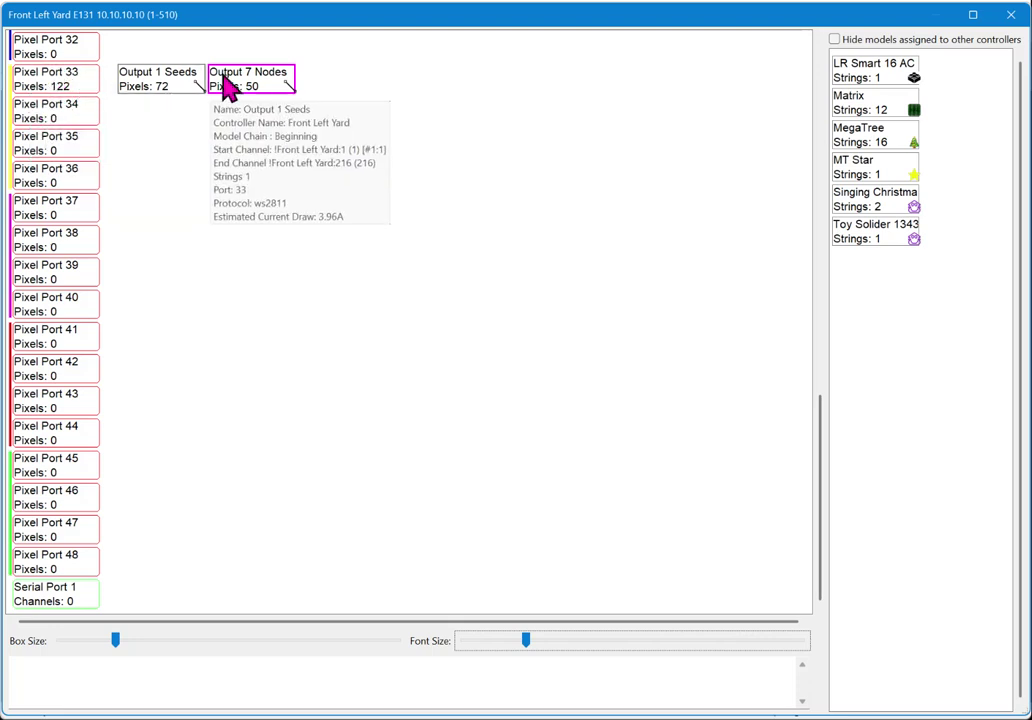
left_click_drag(233, 85, 870, 200)
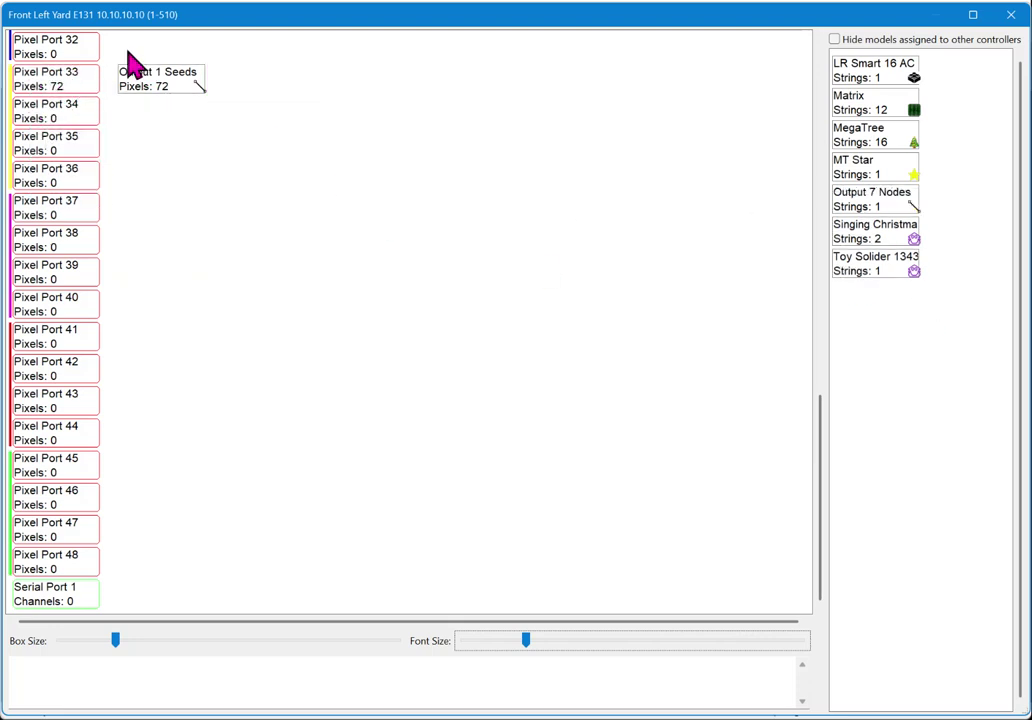
left_click_drag(130, 64, 880, 195)
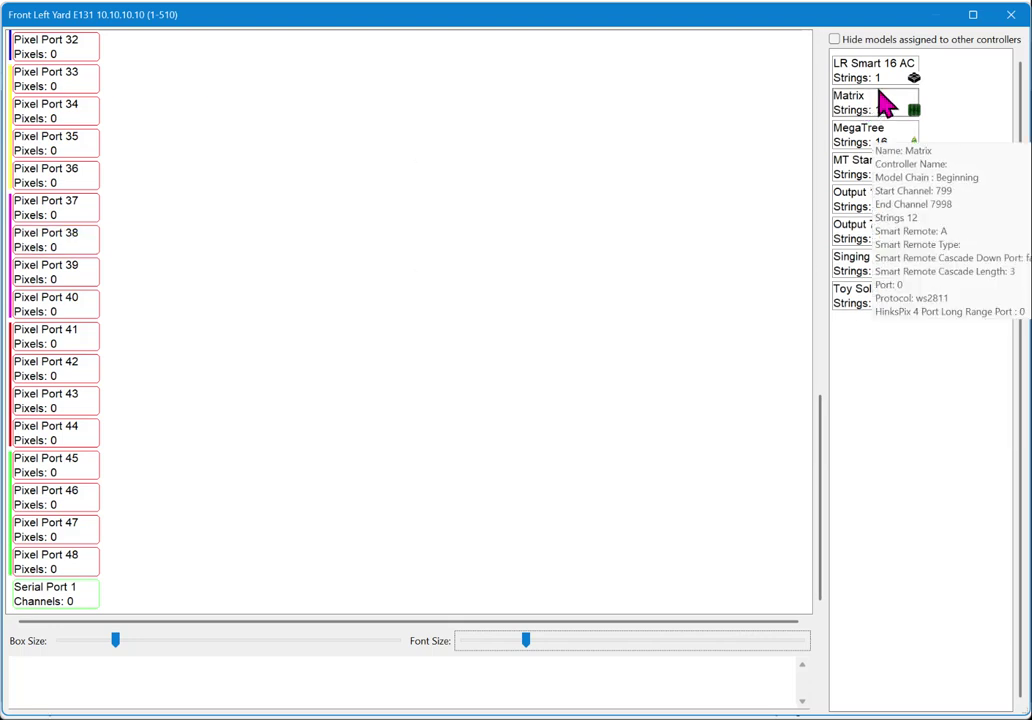
left_click_drag(850, 133, 170, 100)
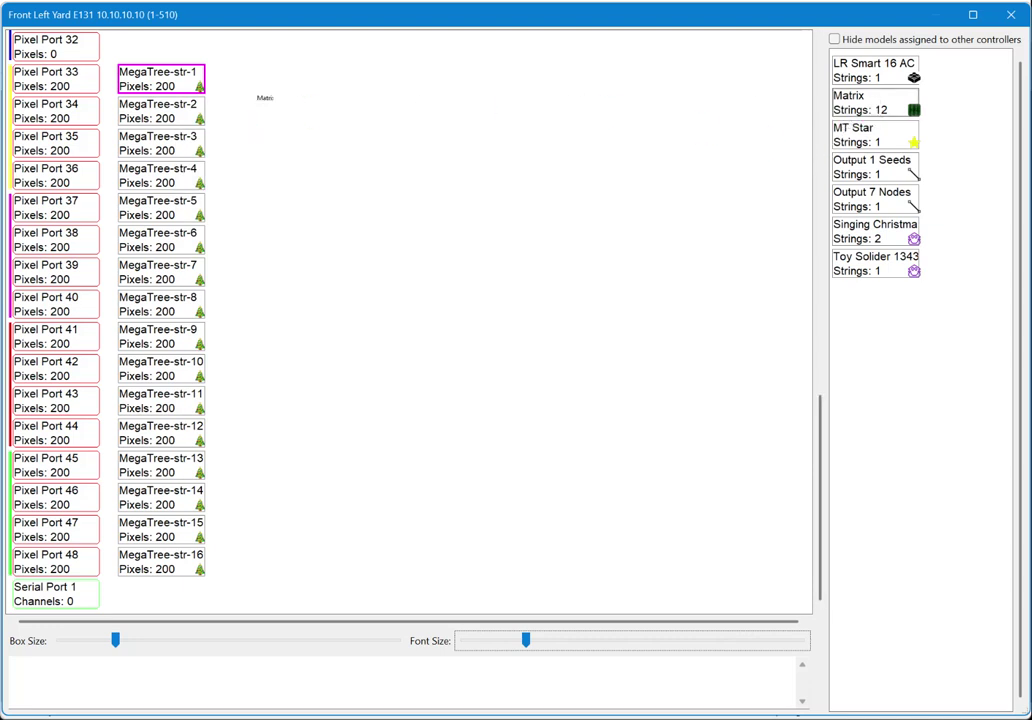
left_click_drag(256, 95, 162, 84)
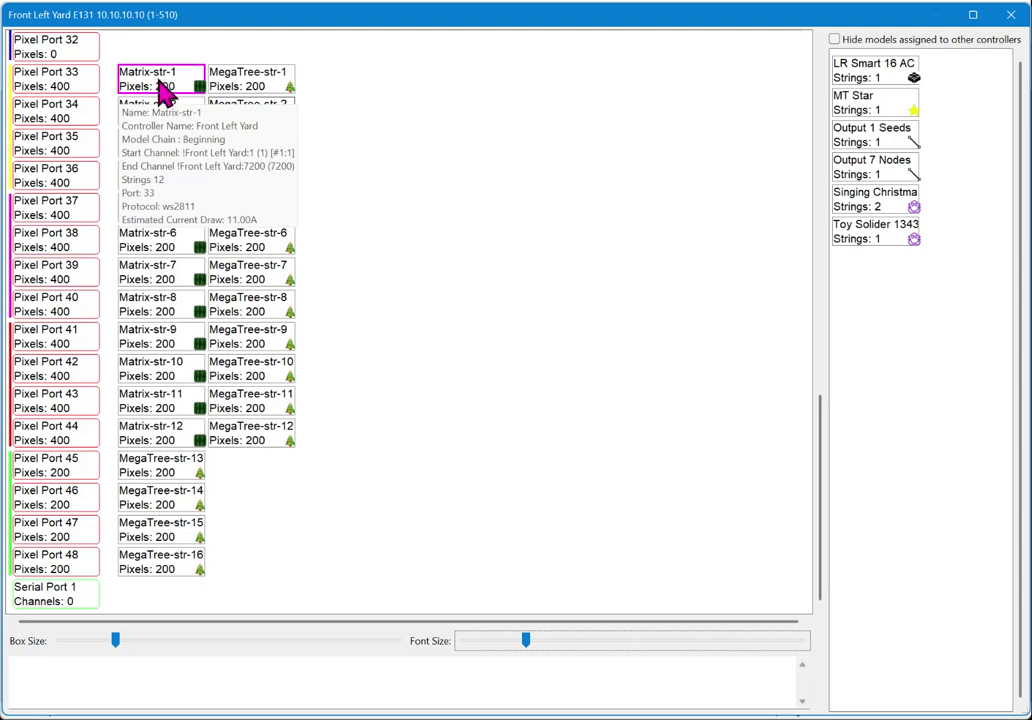
left_click(62, 95)
left_click_drag(253, 88, 880, 250)
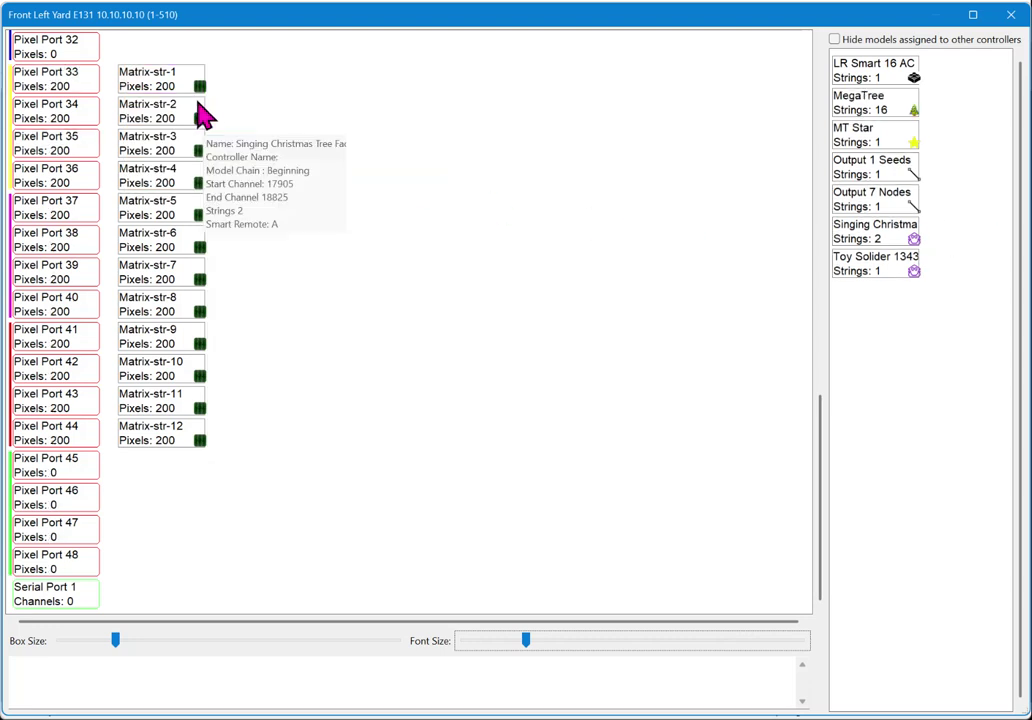
left_click_drag(190, 95, 917, 244)
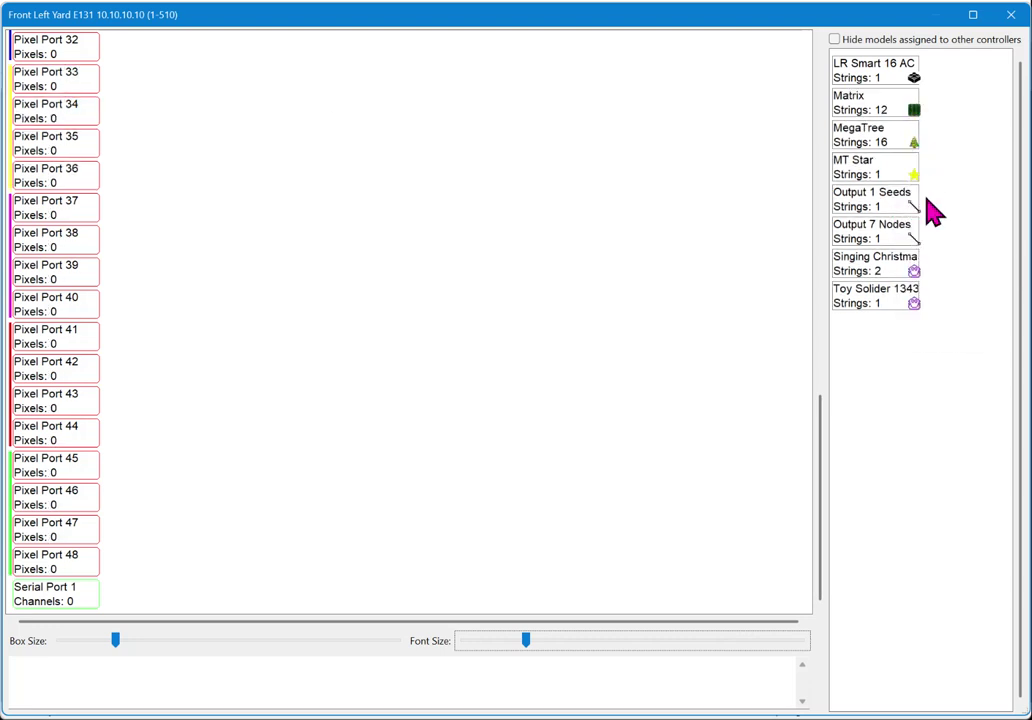
Step: Put the MegaTree back on Pixel Ports 33–48 and close the wiring window
left_click_drag(898, 142, 74, 90)
mouse_move(170, 88)
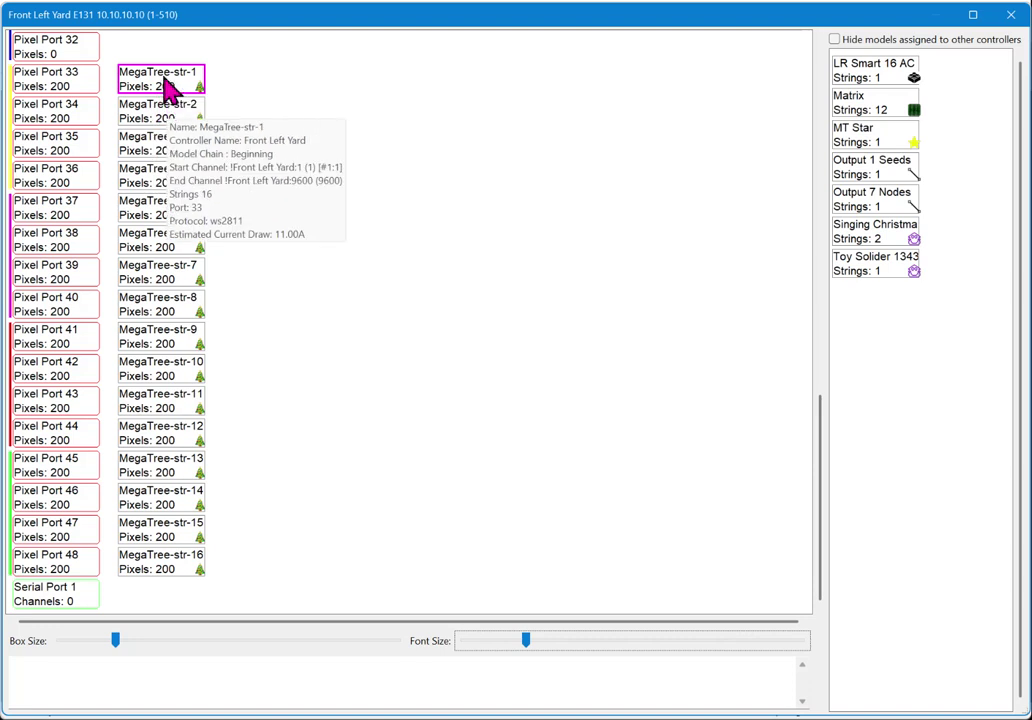
mouse_move(57, 81)
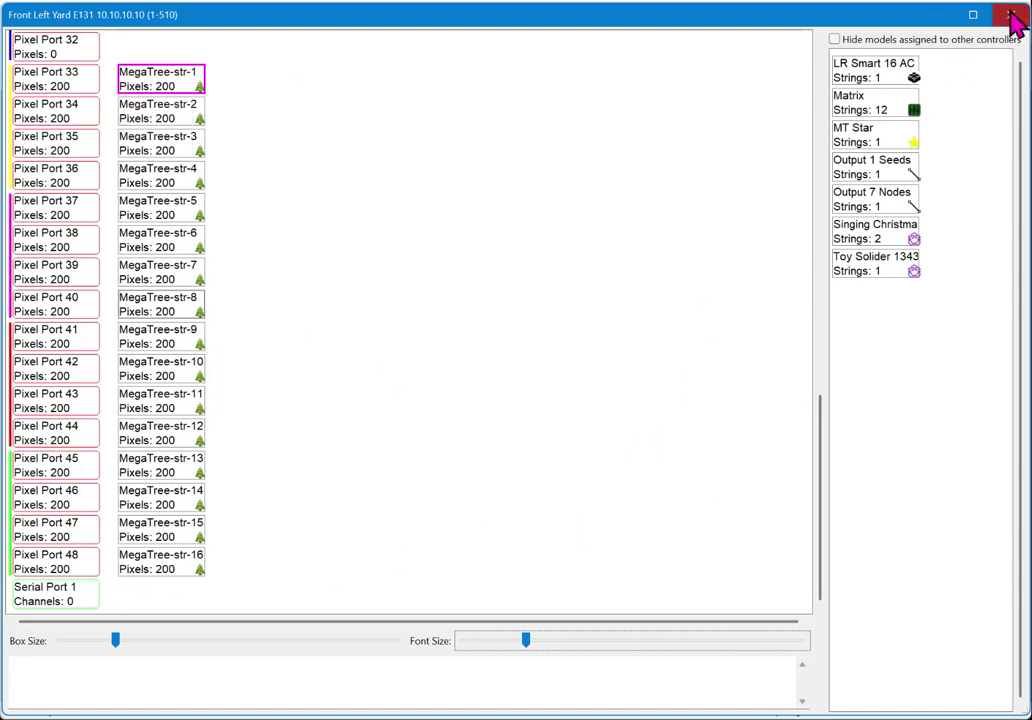
mouse_move(95, 95)
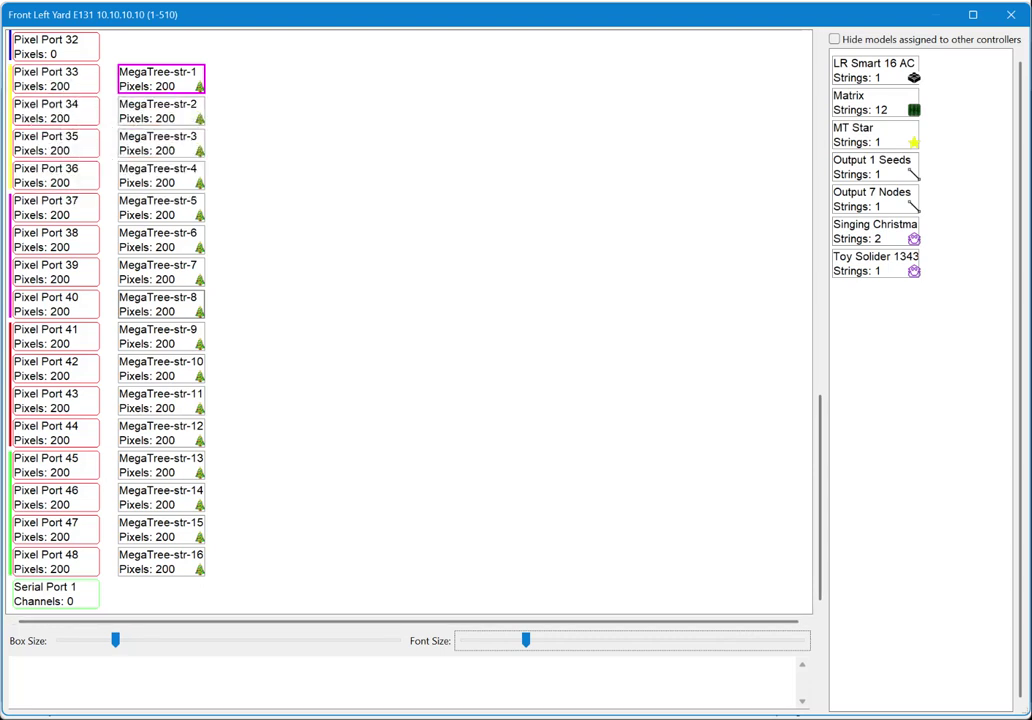
left_click(68, 686)
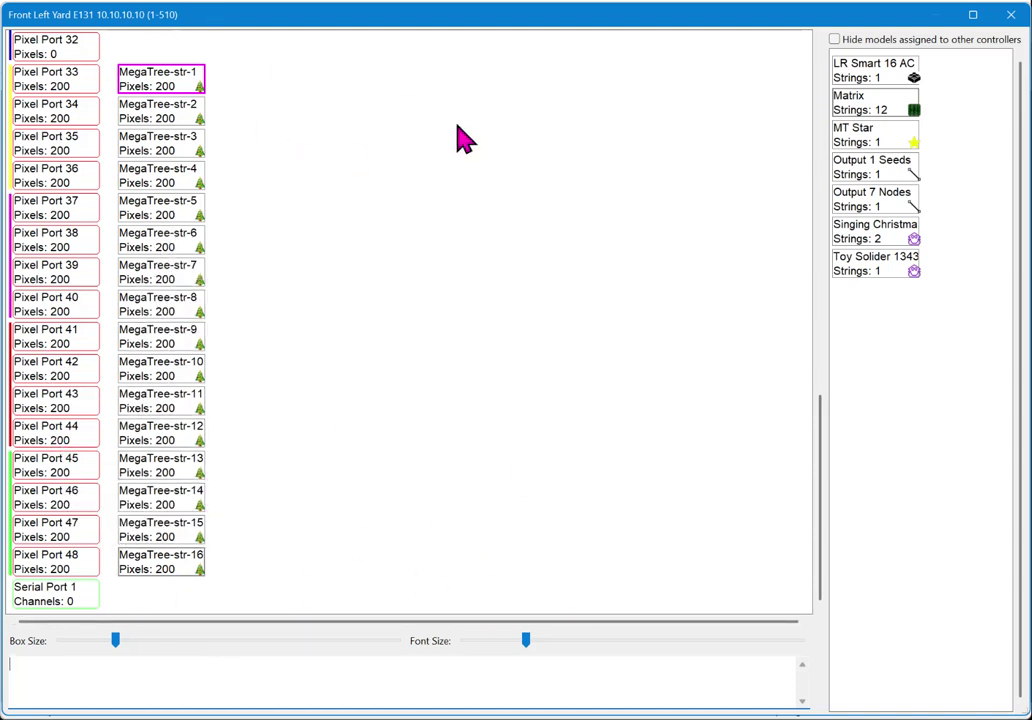
Step: Save the controller configuration and upload its outputs to the Front Left Yard HinksPix controller
left_click(1009, 18)
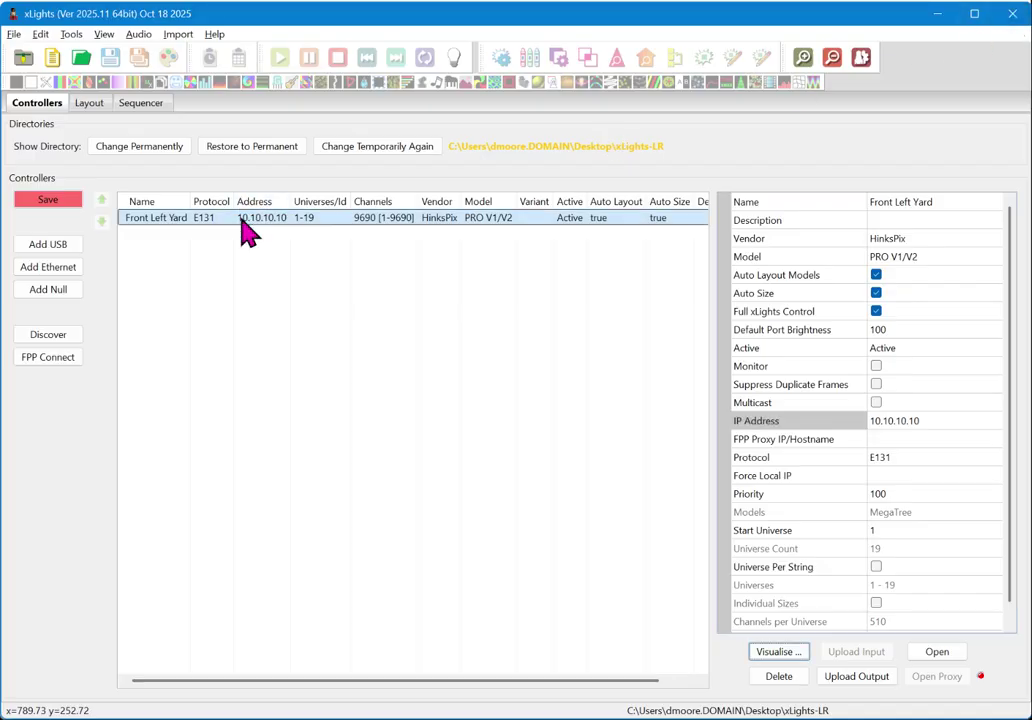
left_click(43, 200)
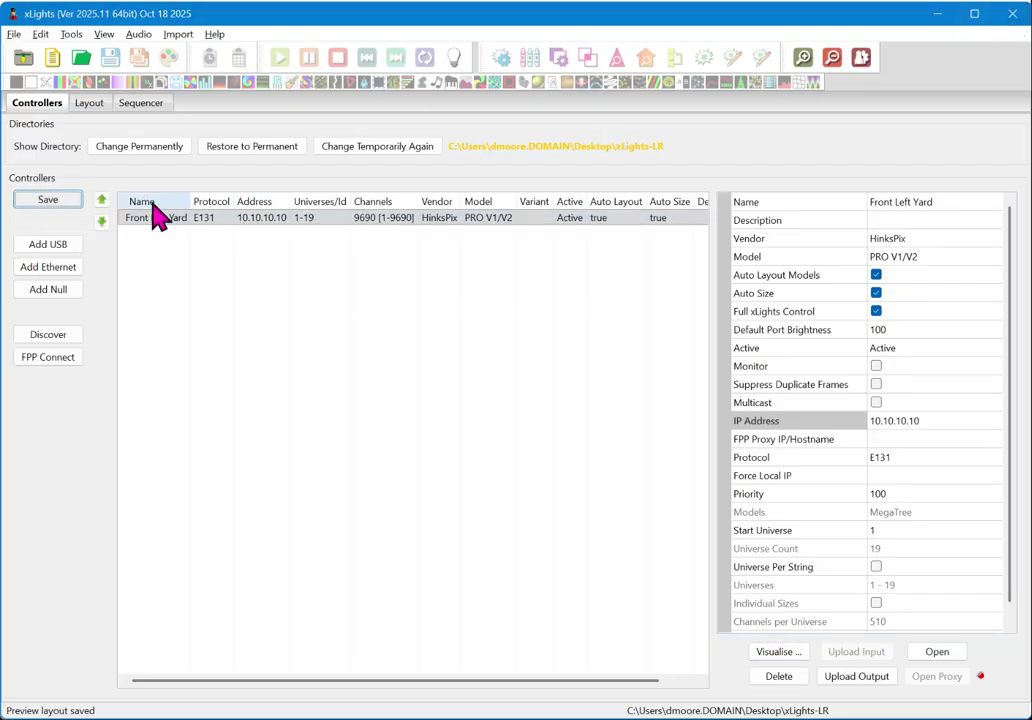
left_click(857, 679)
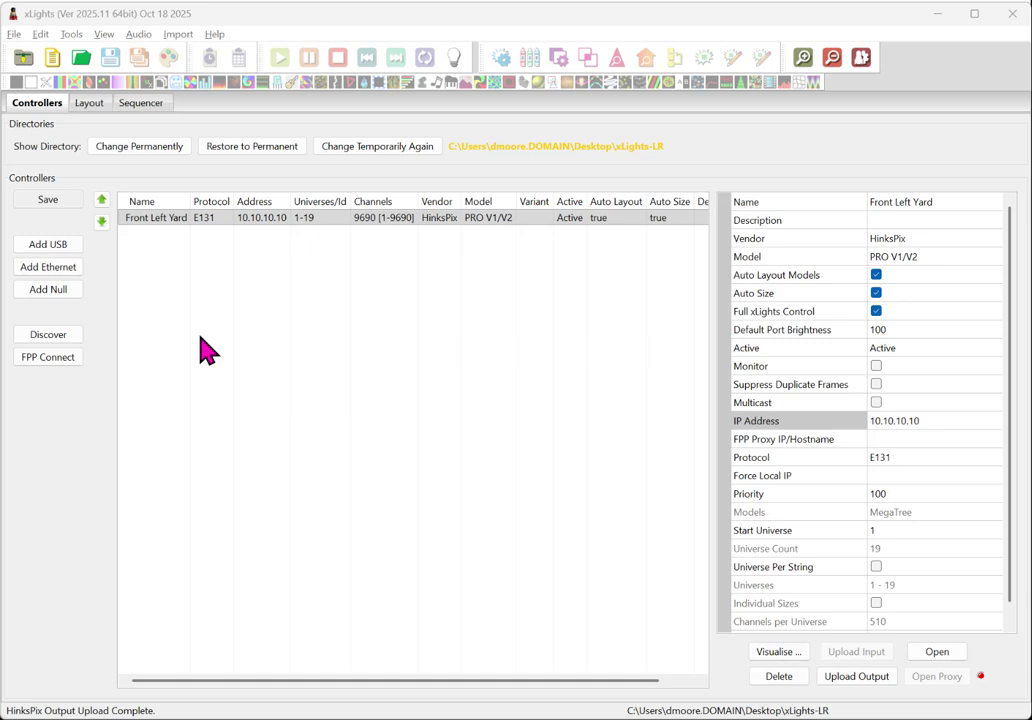
left_click(70, 36)
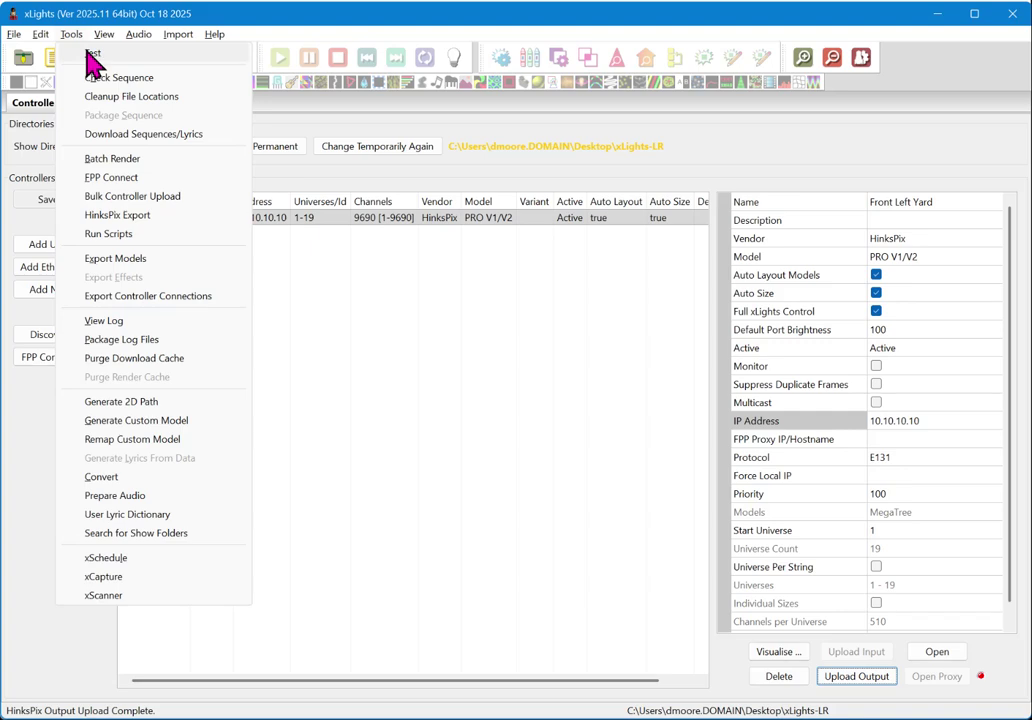
Step: Open Test Lights and list models to test, showing MegaTree (channels 1–9600)
left_click(90, 54)
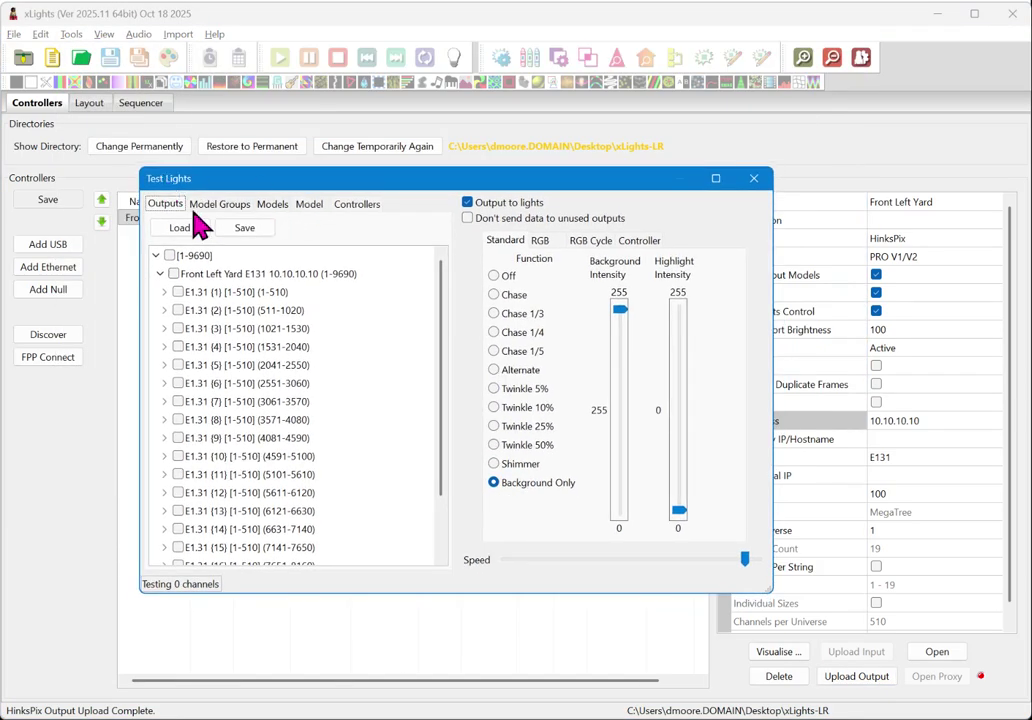
left_click(274, 208)
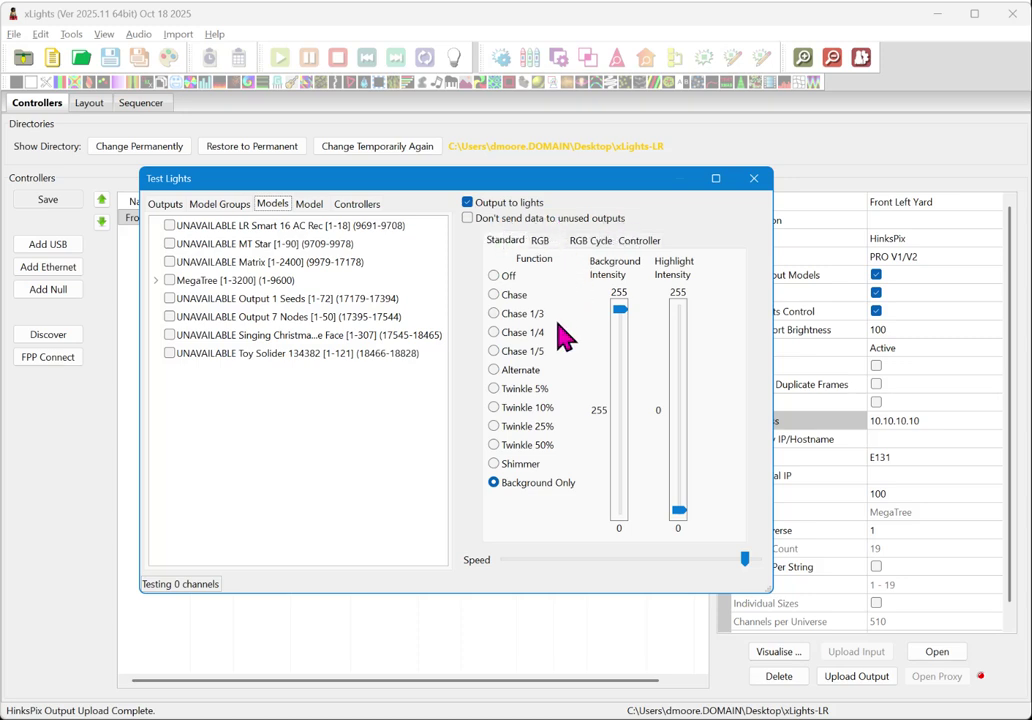
Step: Switch the light test to the RGB Cycle A-B-C-All patterns
left_click(591, 241)
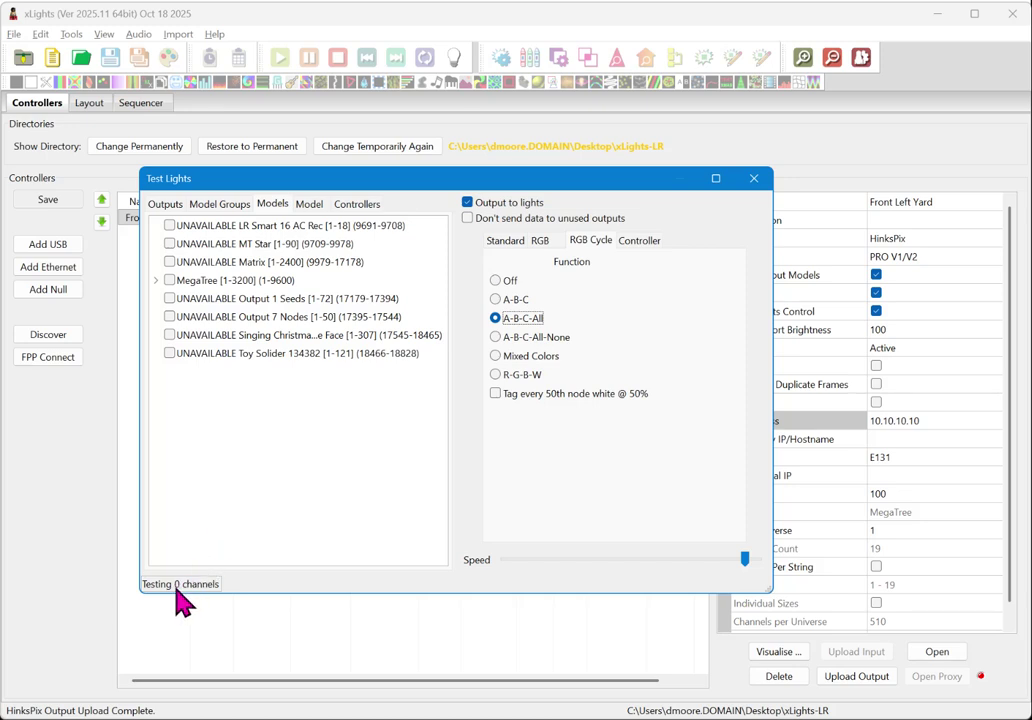
Step: Tick MegaTree to test all 9600 channels, reviewing its node list before collapsing it
left_click(170, 280)
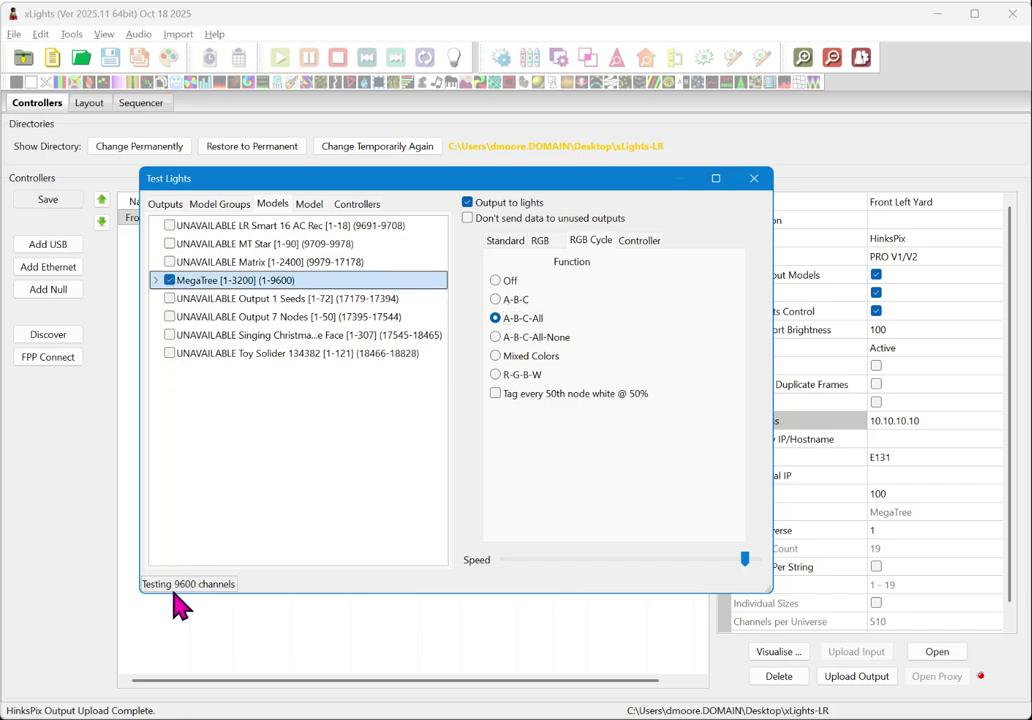
left_click(157, 282)
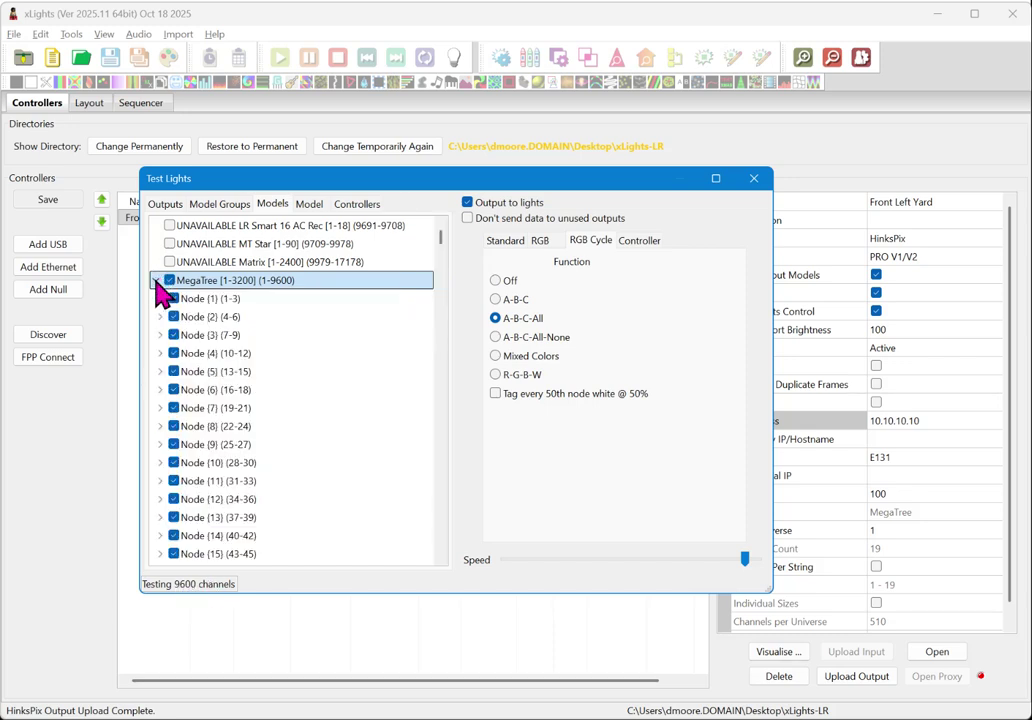
scroll(195, 325, "down", 19)
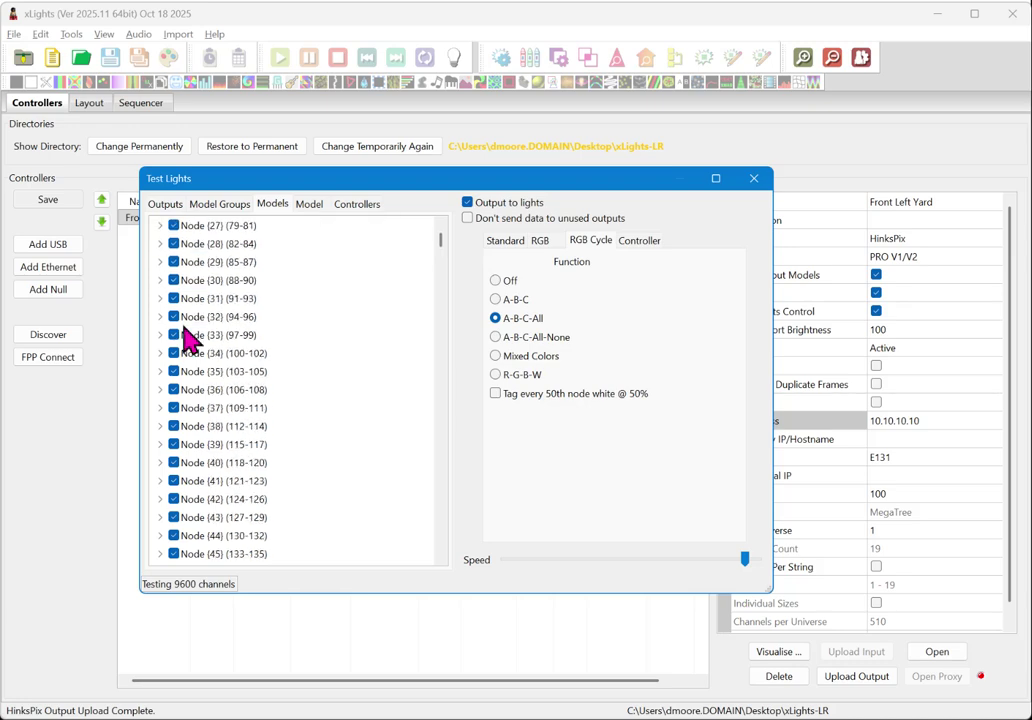
scroll(181, 336, "down", 20)
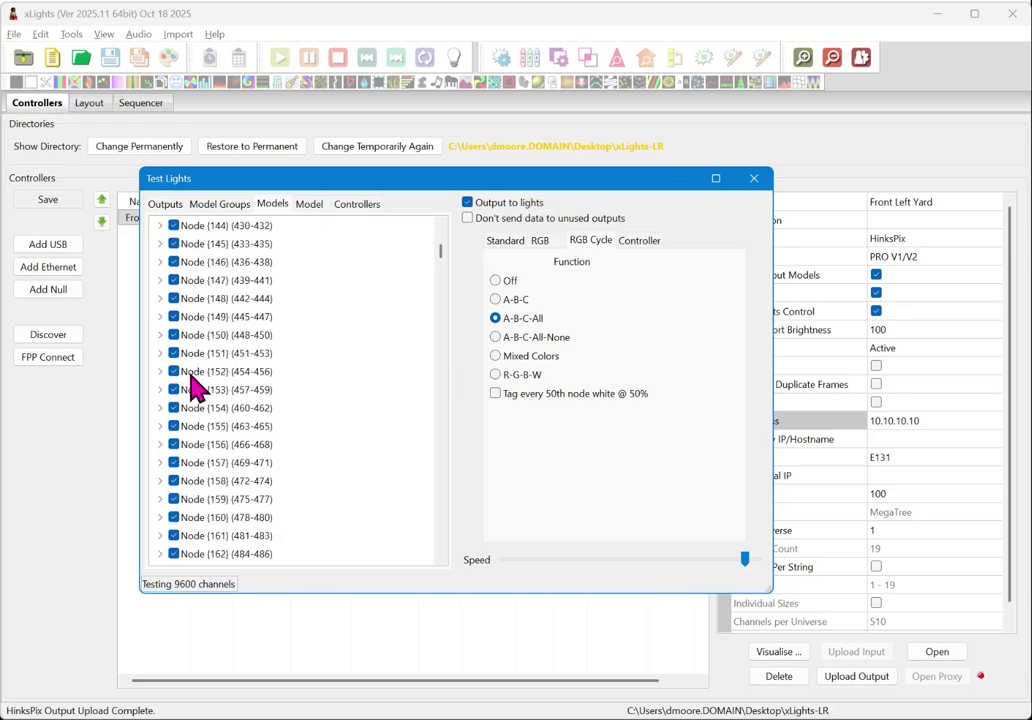
scroll(198, 428, "down", 20)
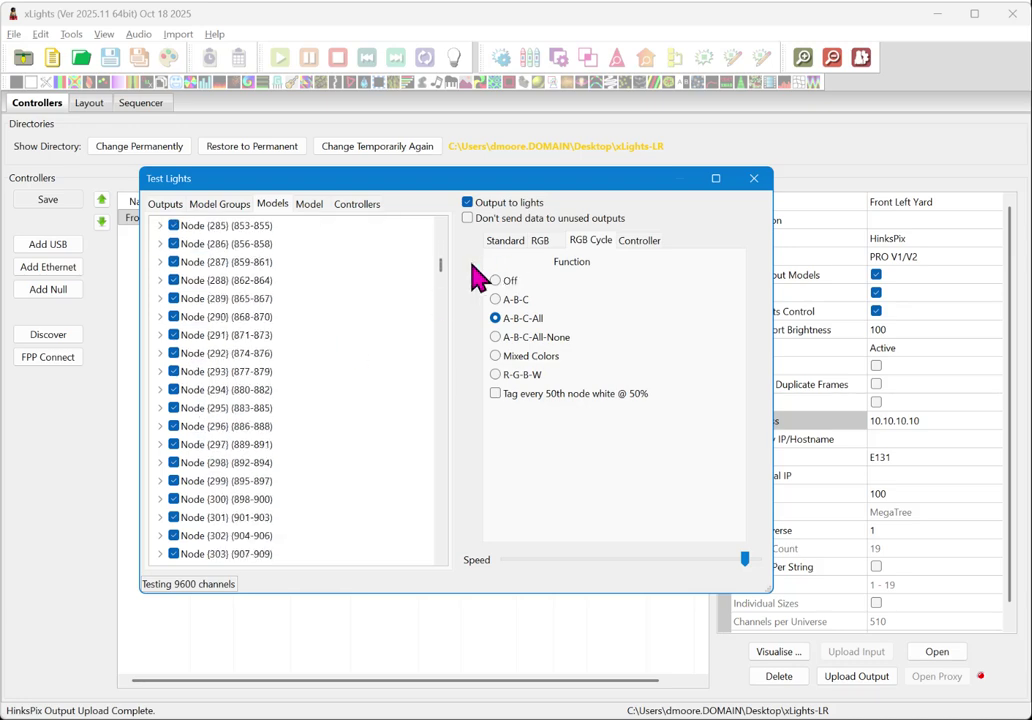
left_click_drag(441, 265, 441, 232)
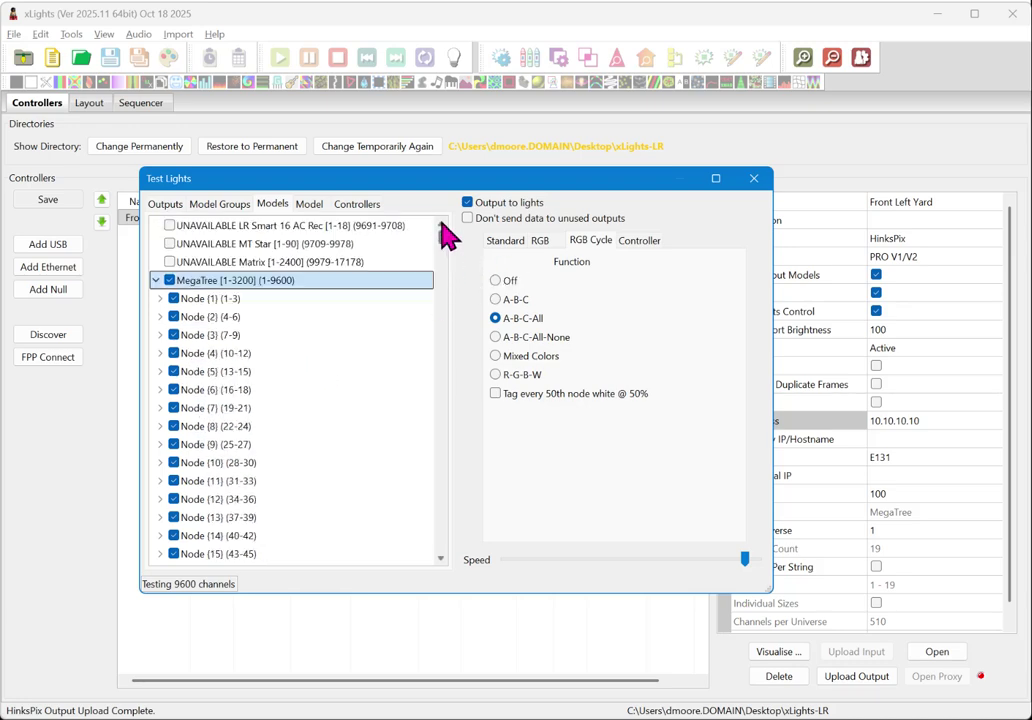
left_click(156, 281)
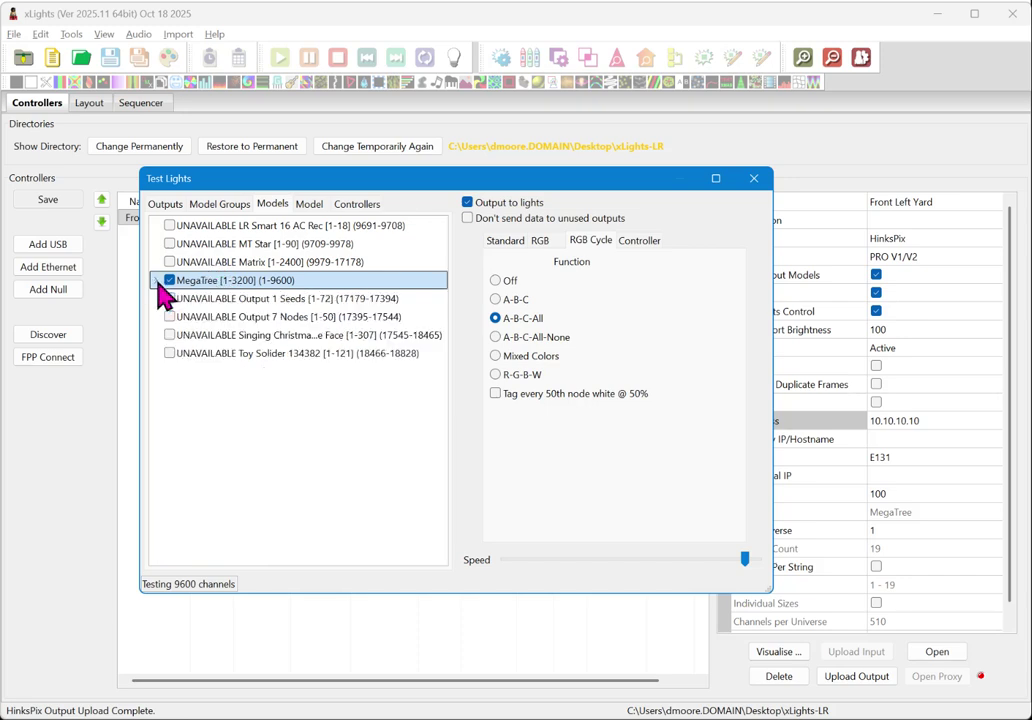
left_click(180, 318)
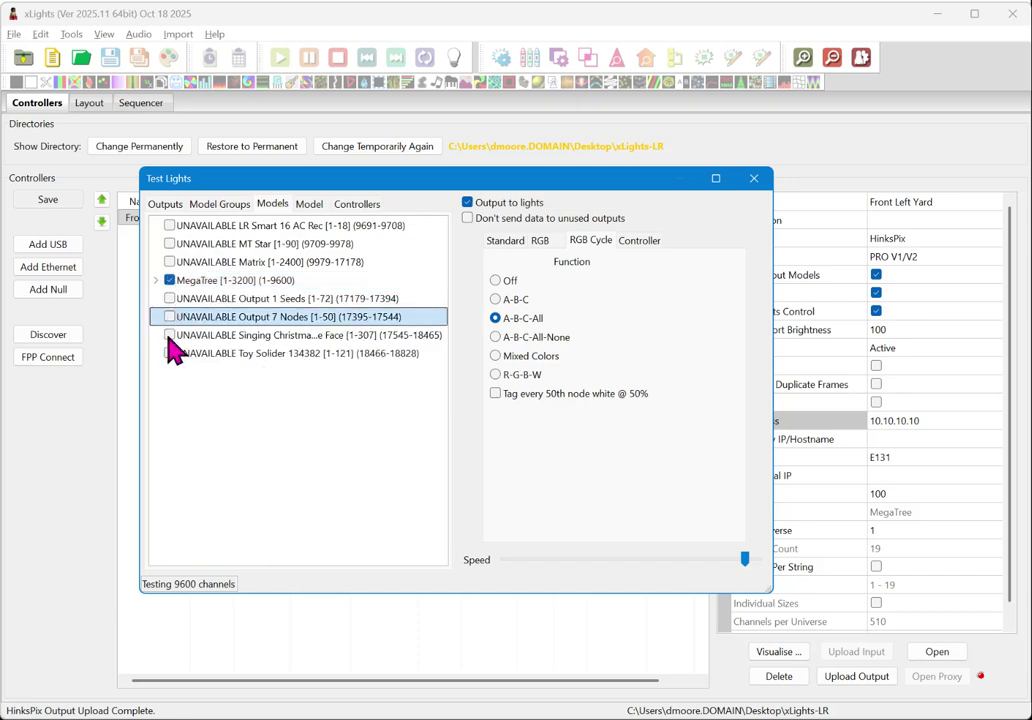
left_click(176, 340)
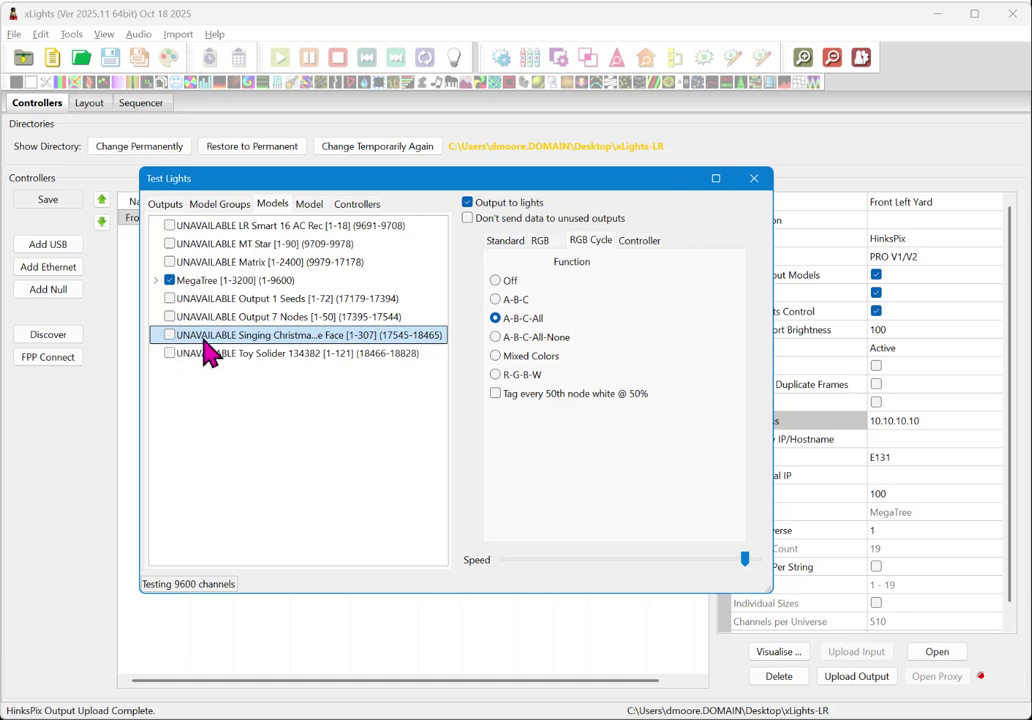
left_click(210, 282)
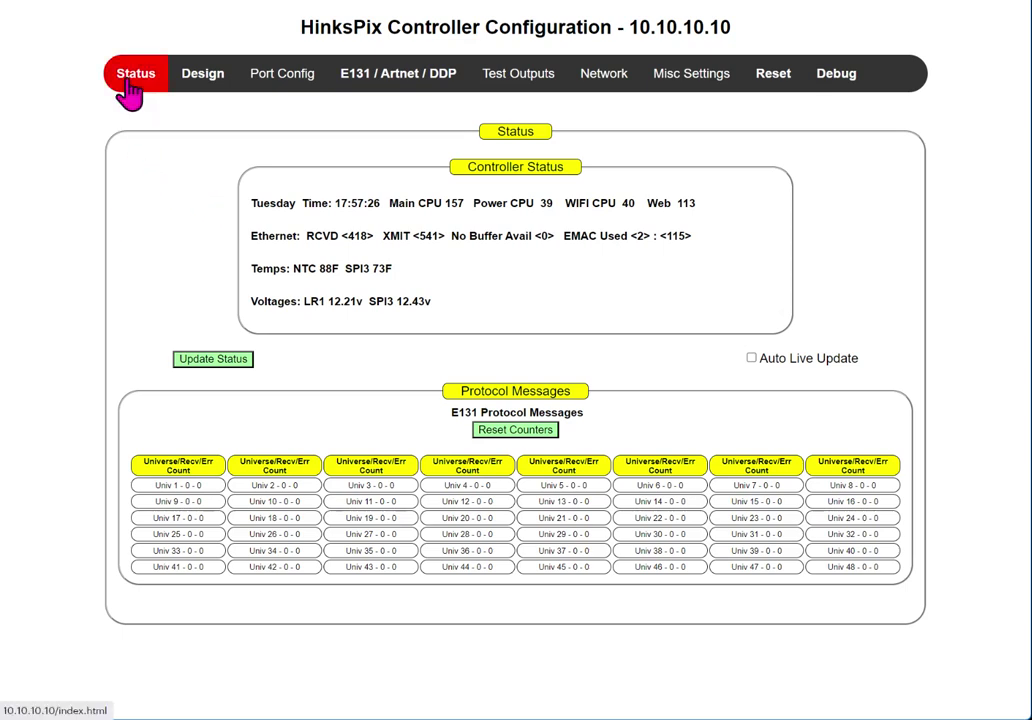
Step: Enable Auto Live Update and confirm universes 1–19 receive E1.31 packets with zero errors
left_click(751, 358)
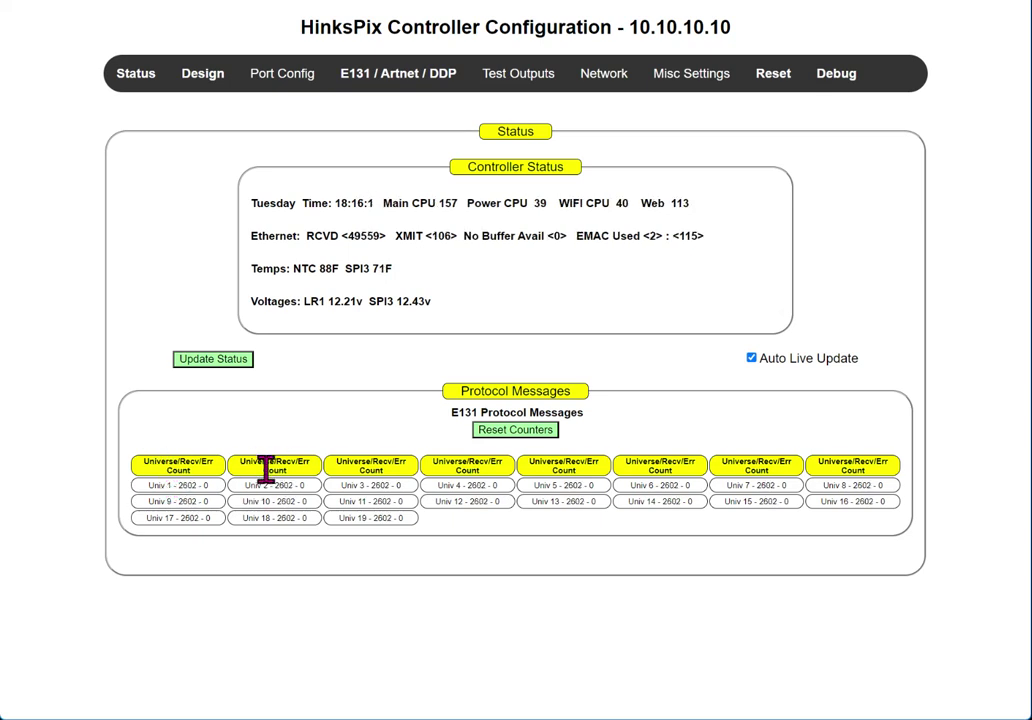
double_click(329, 233)
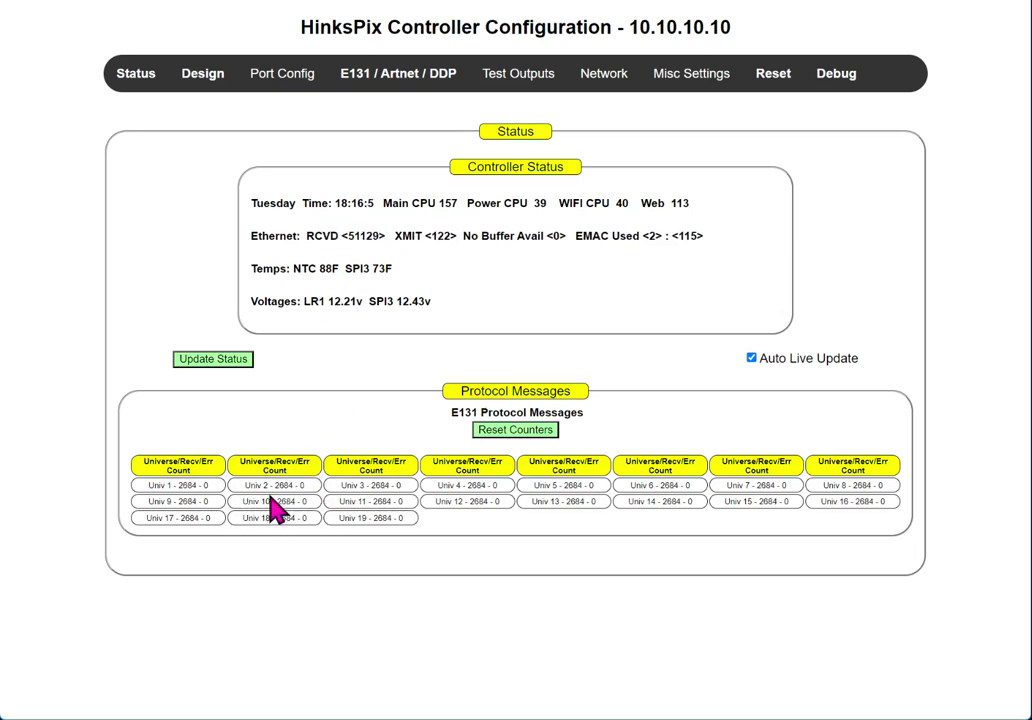
left_click_drag(275, 497, 310, 505)
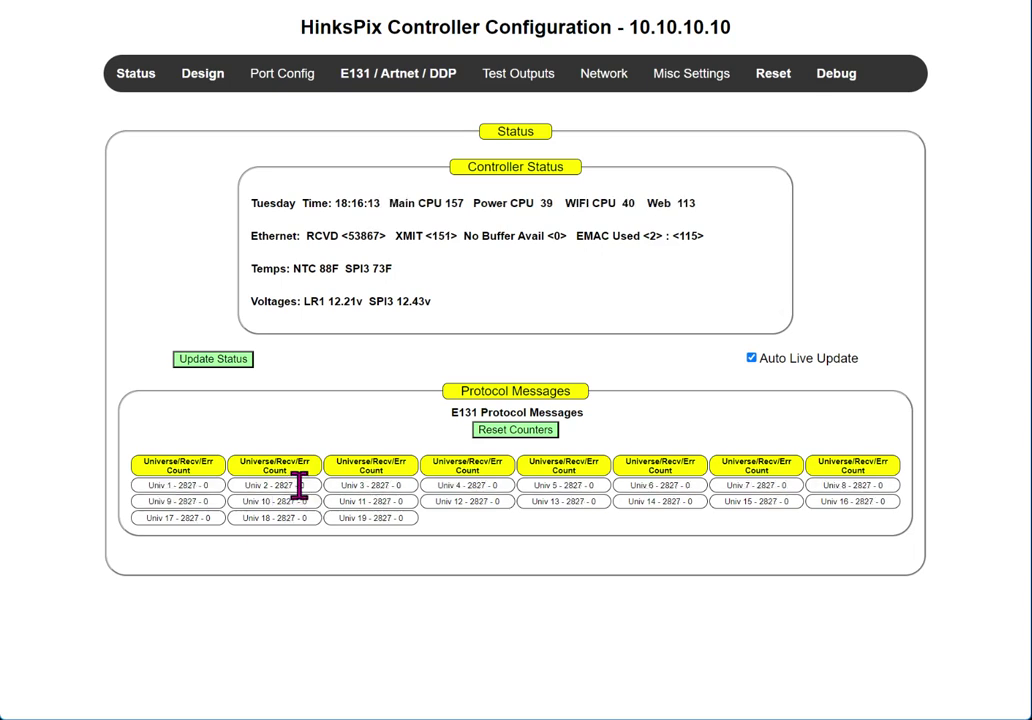
double_click(300, 486)
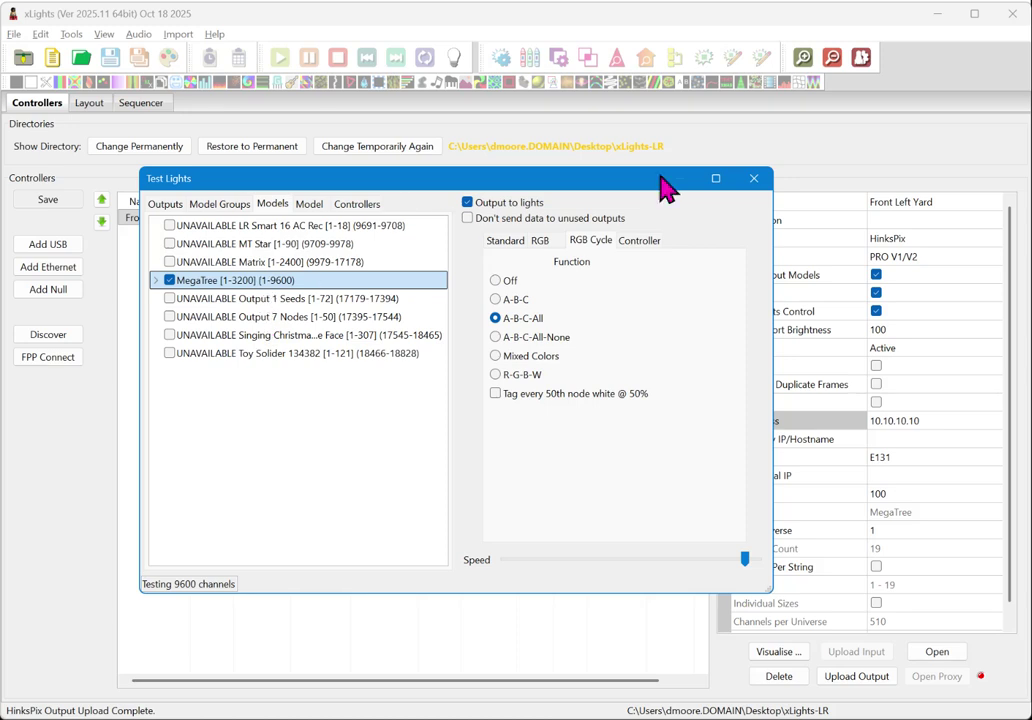
Step: Close the Test Lights window and select the Front Left Yard controller row
left_click(753, 178)
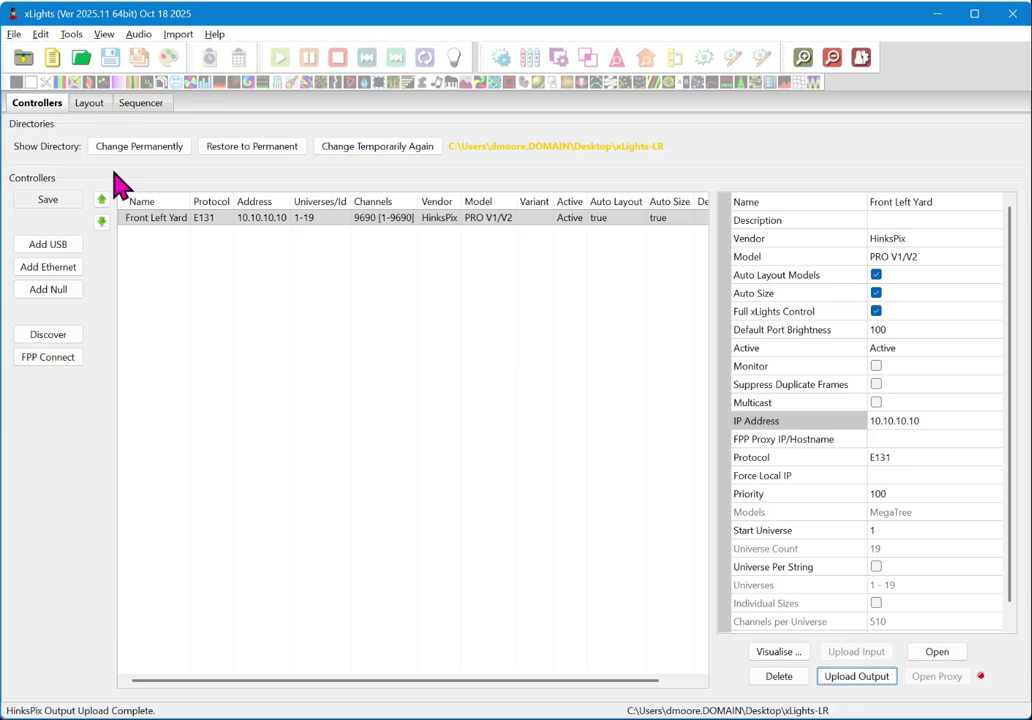
left_click(236, 220)
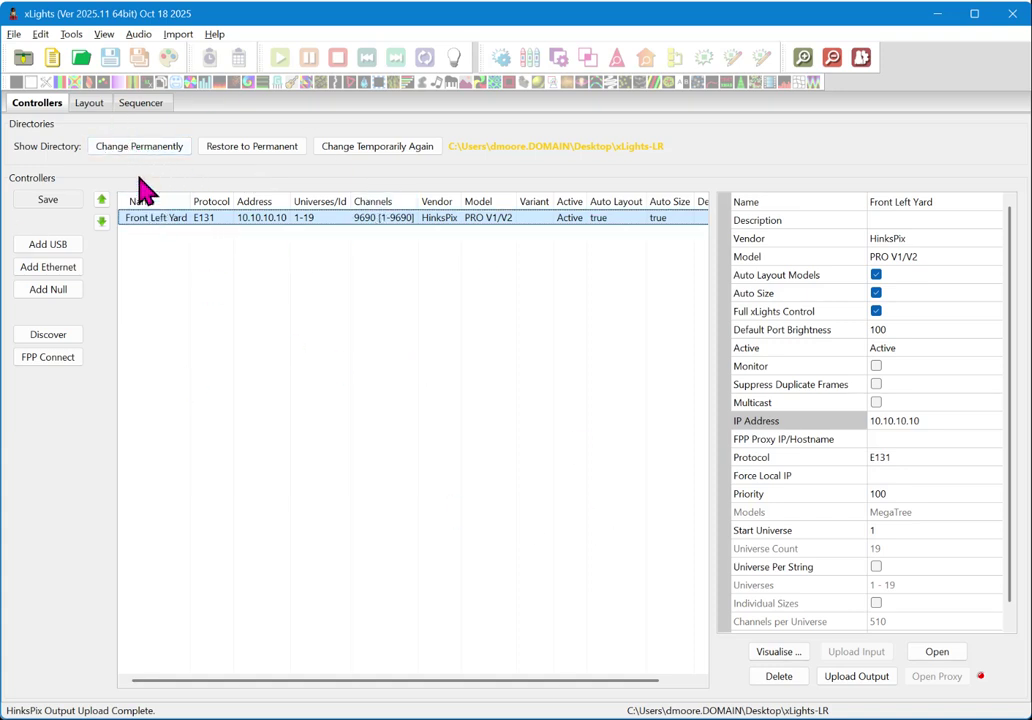
left_click(75, 35)
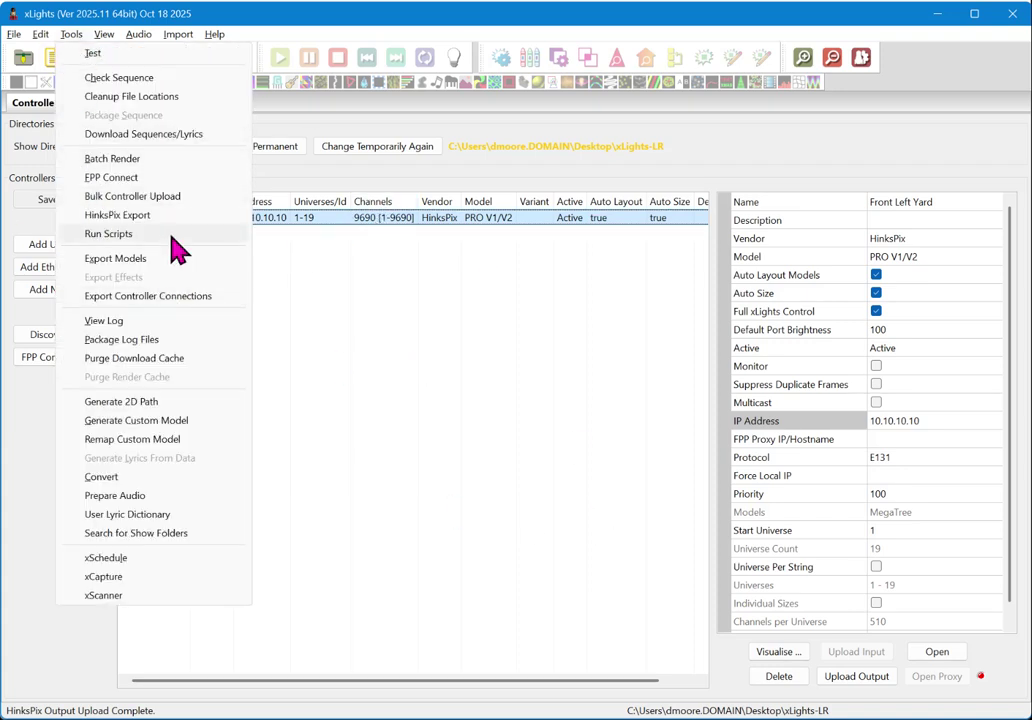